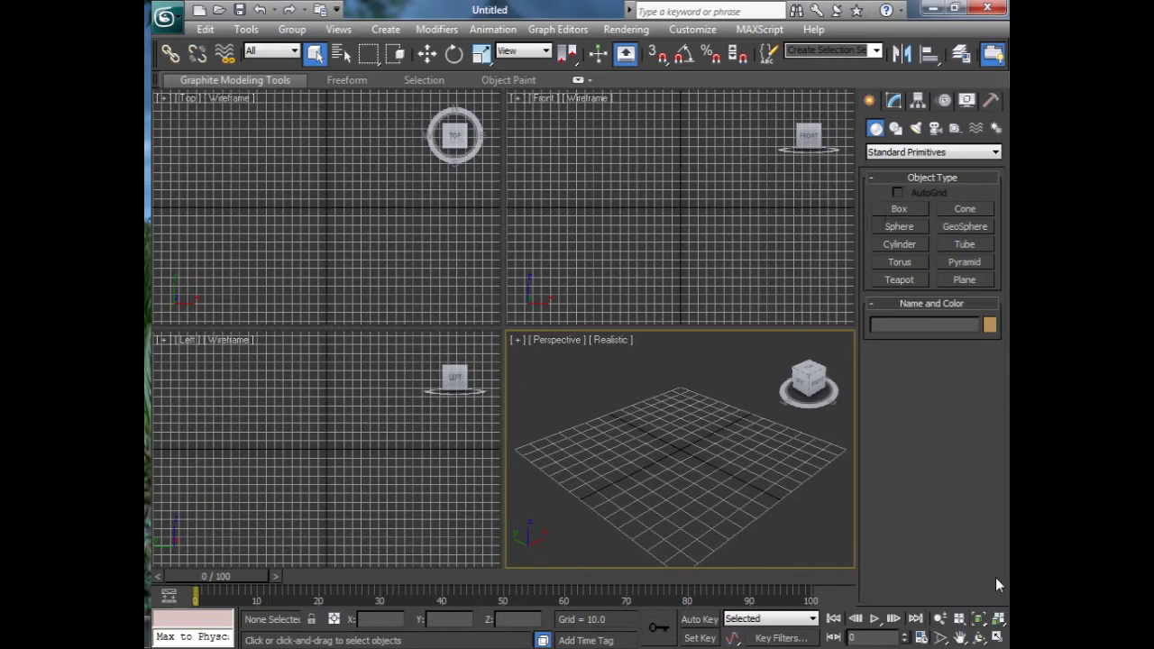
Step: Show the Perspective viewport full size with its grid hidden, and create a box about 52 × 52.5 units and 9.7 high
left_click(996, 637)
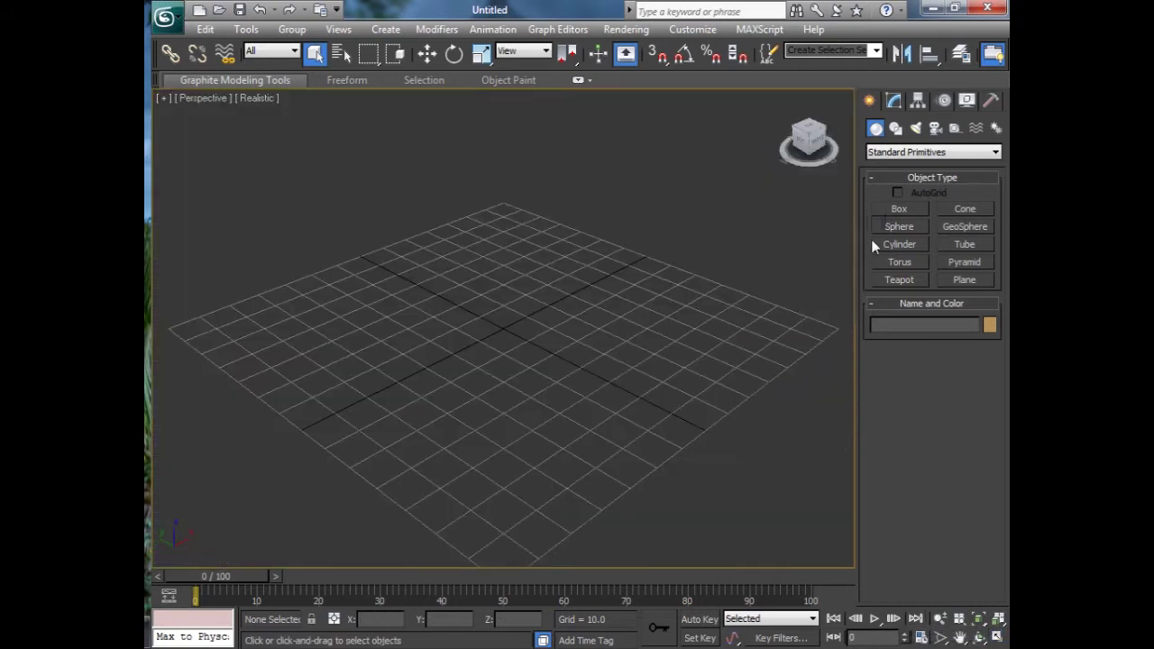
key("g")
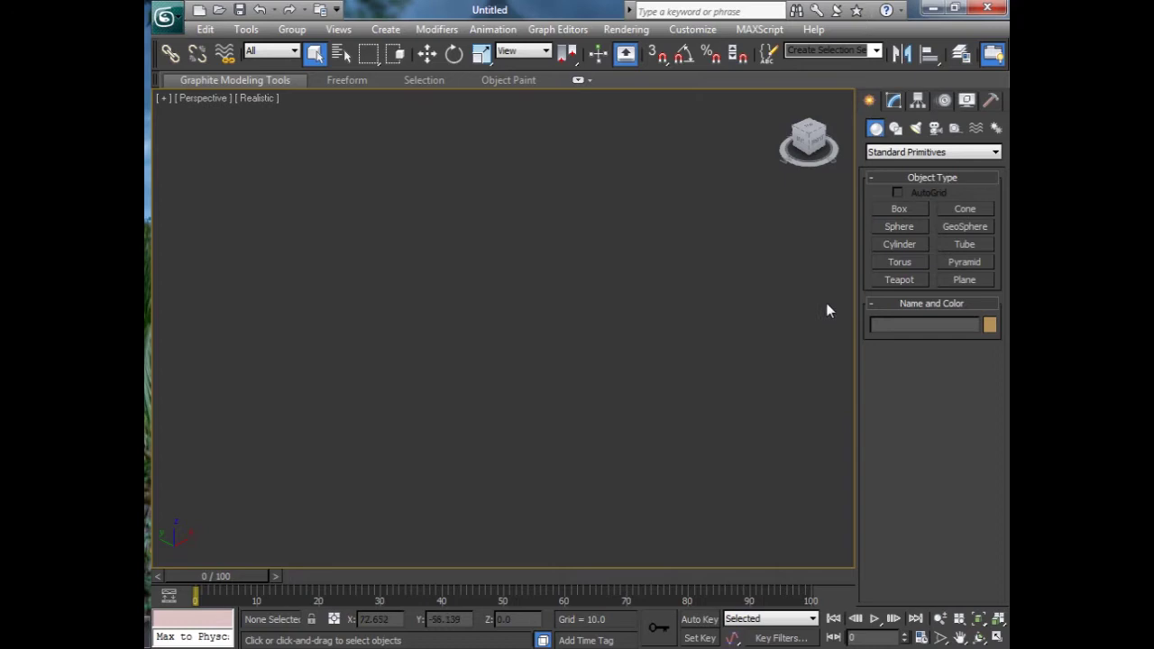
left_click(902, 210)
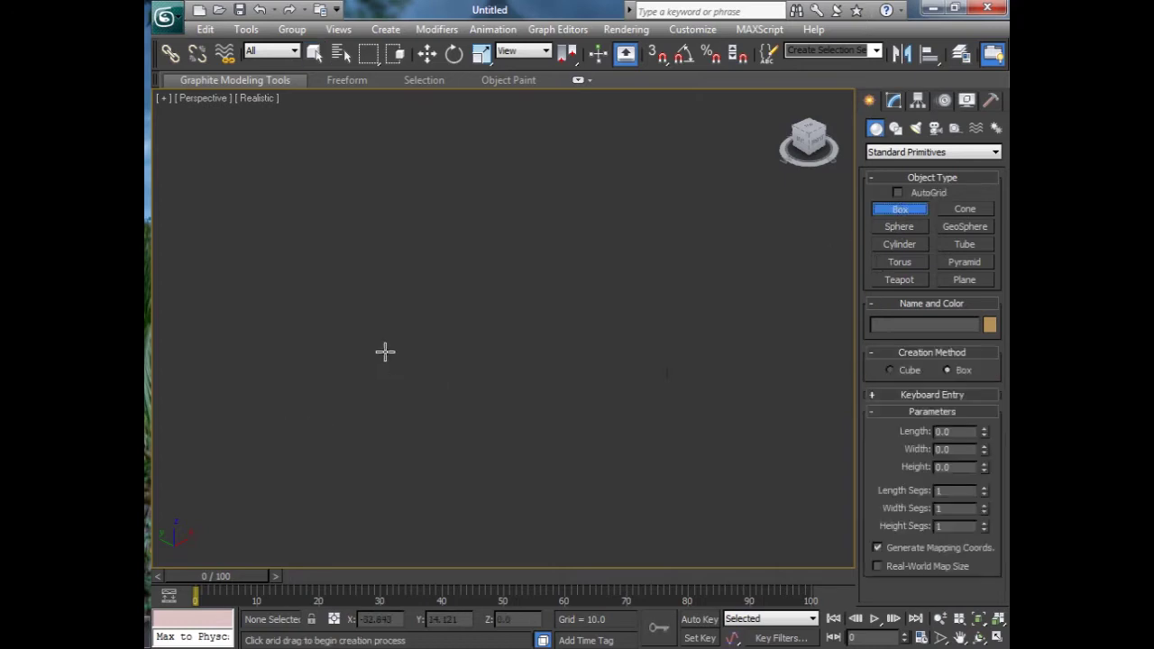
left_click_drag(384, 351, 644, 348)
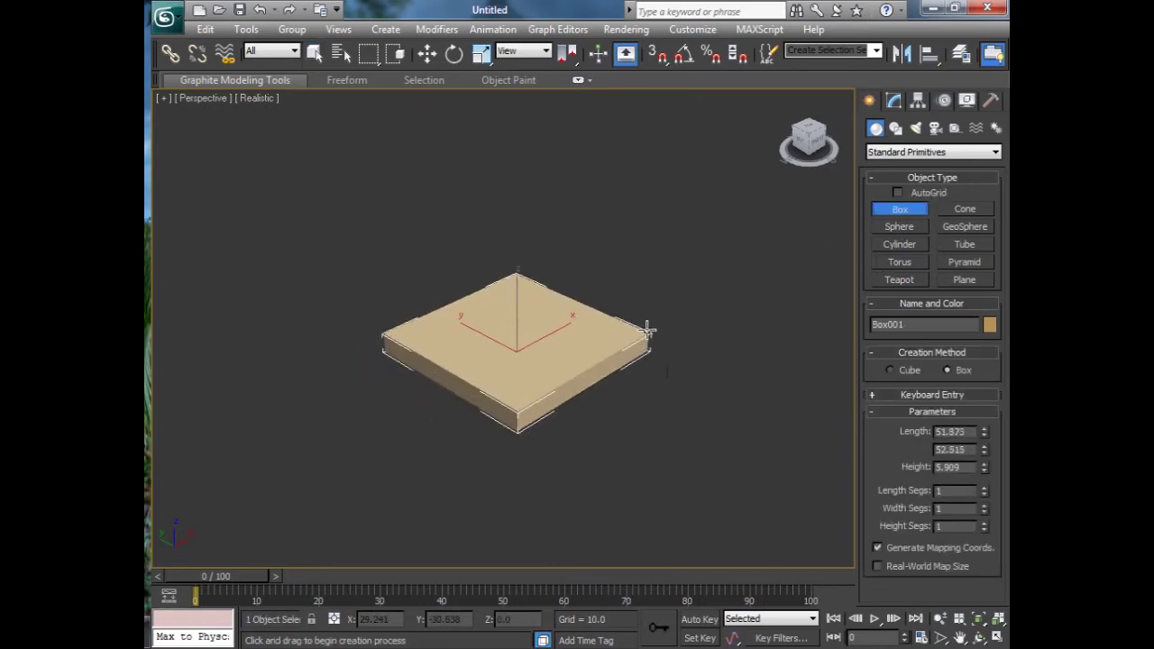
left_click(649, 313)
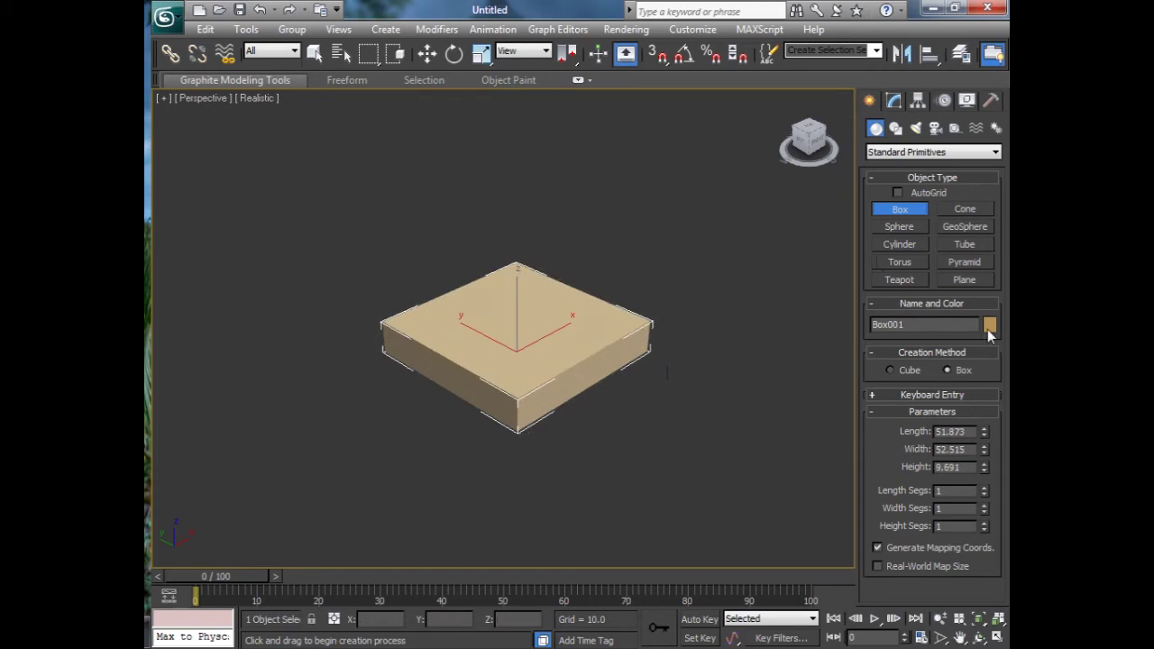
Step: View the box's object color choices without changing them, and turn on edged faces in the Perspective viewport
left_click(989, 326)
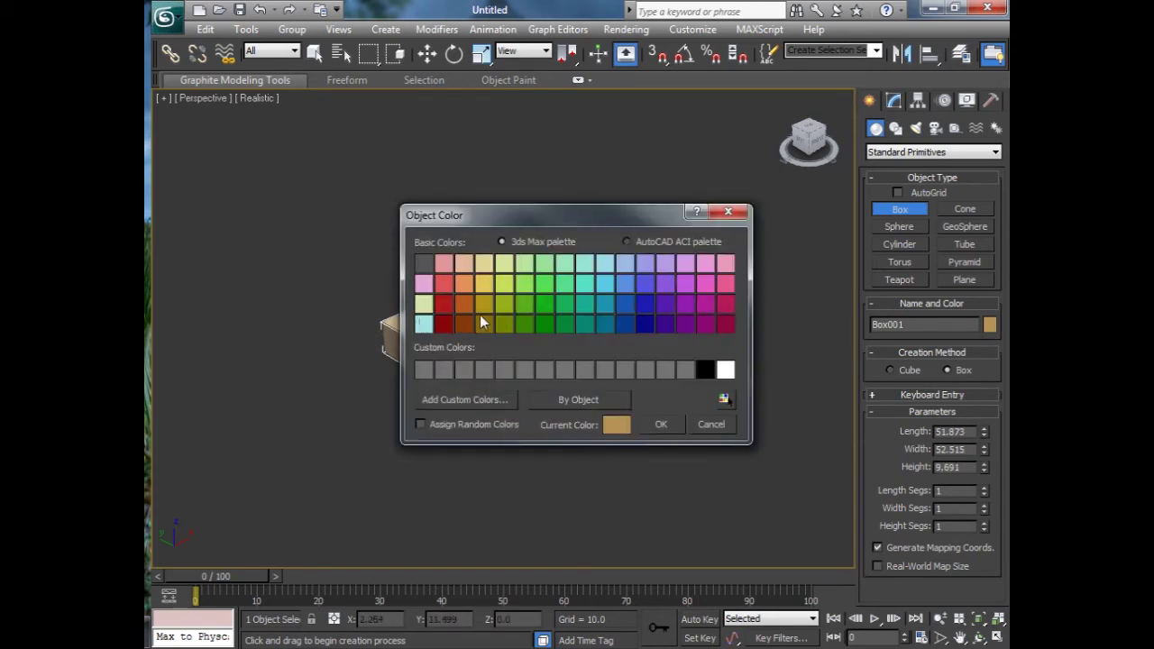
left_click(711, 429)
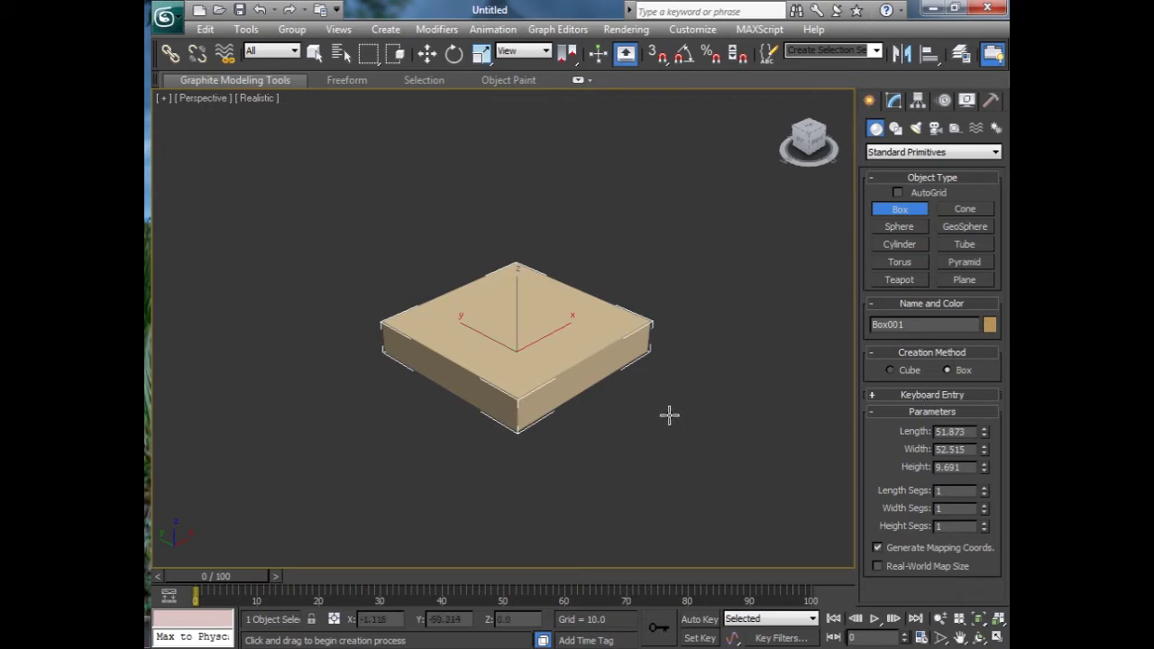
key("F4")
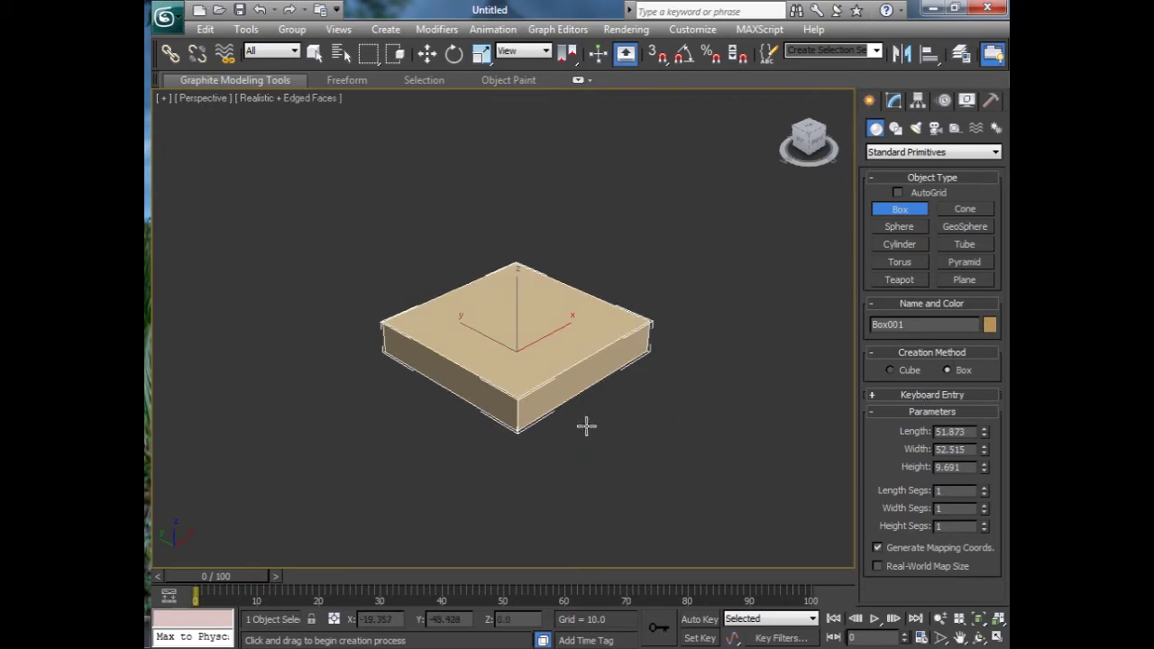
key("F4")
key("F4")
key("F4")
key("F4")
Step: Set the box's length and width to 50 and increase its height to about 12
double_click(977, 432)
type("50")
key("Return")
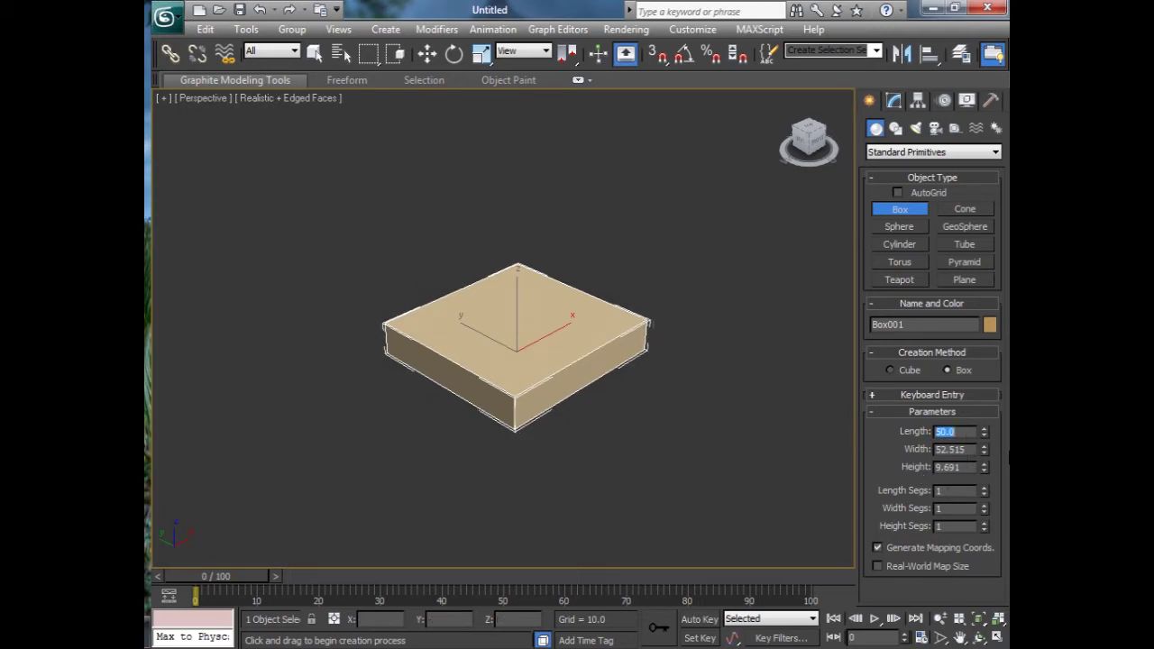
double_click(974, 449)
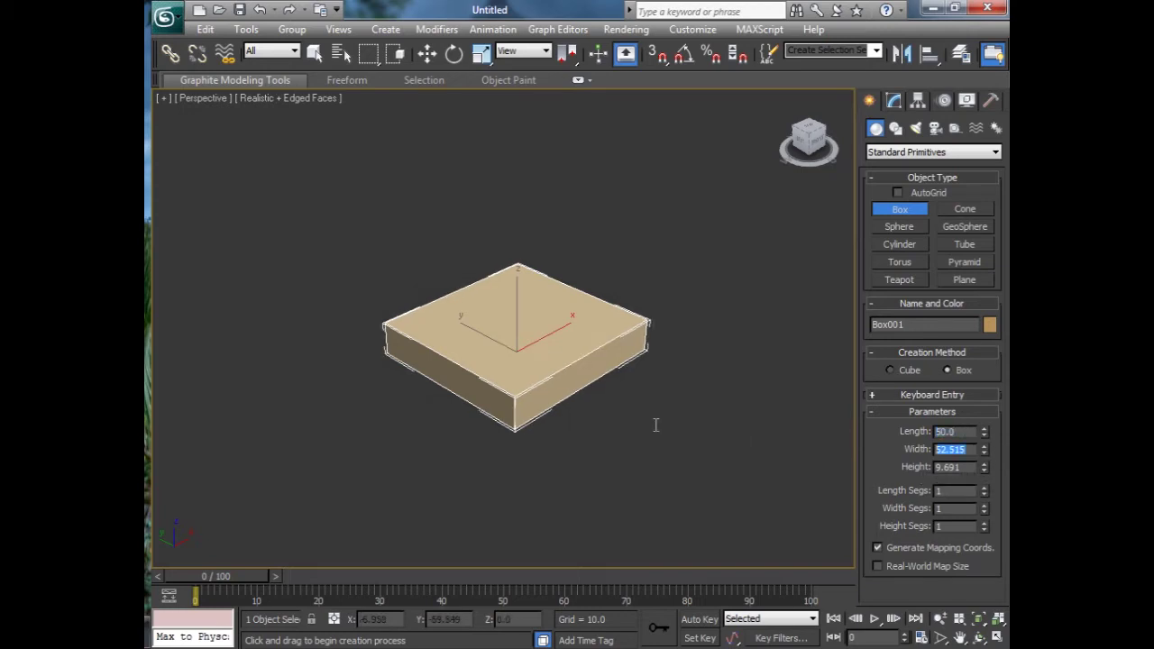
type("50")
key("Return")
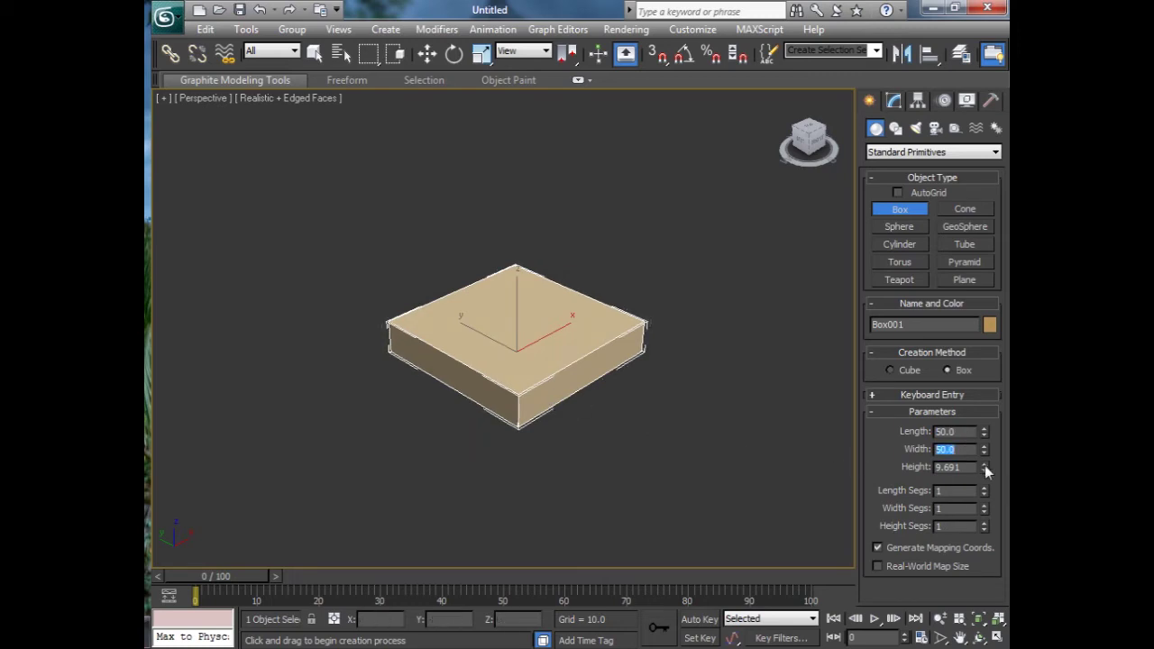
key("Tab")
key("BackSpace")
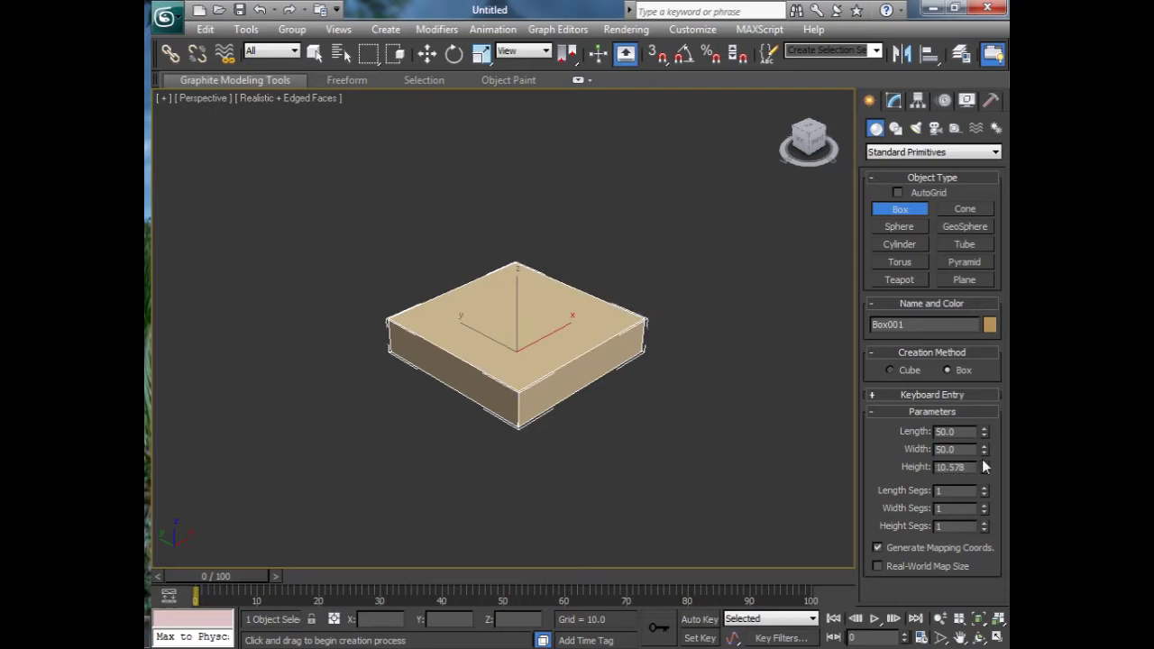
left_click_drag(982, 465, 983, 453)
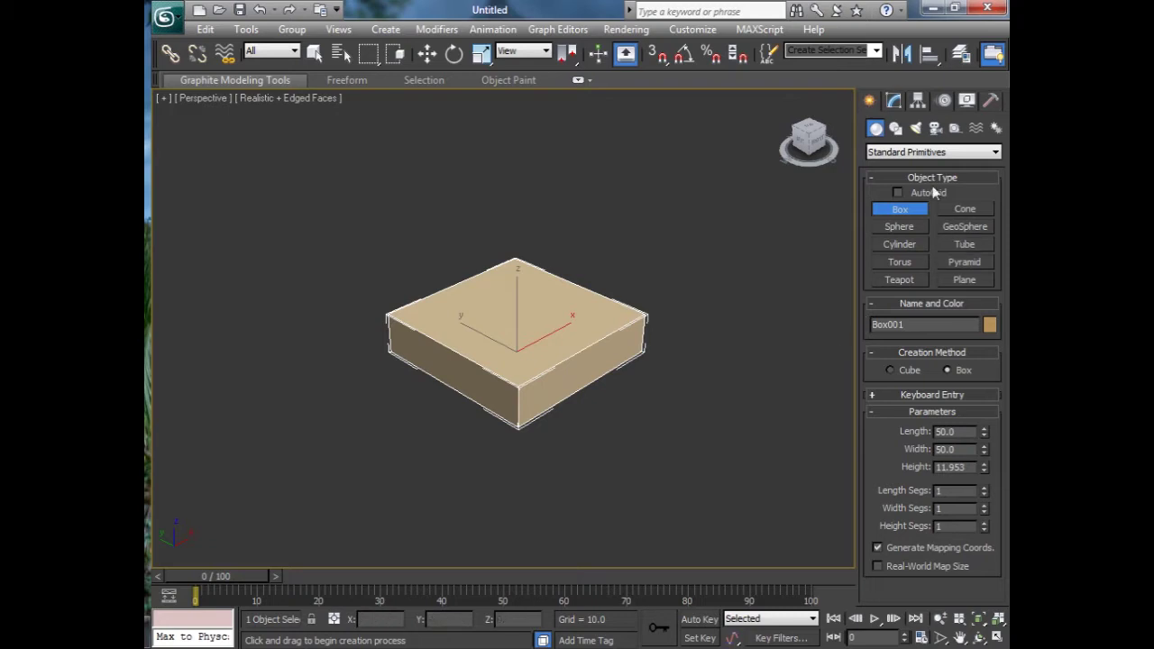
Step: Apply a MeshSmooth modifier to the box with 2 iterations
left_click(894, 101)
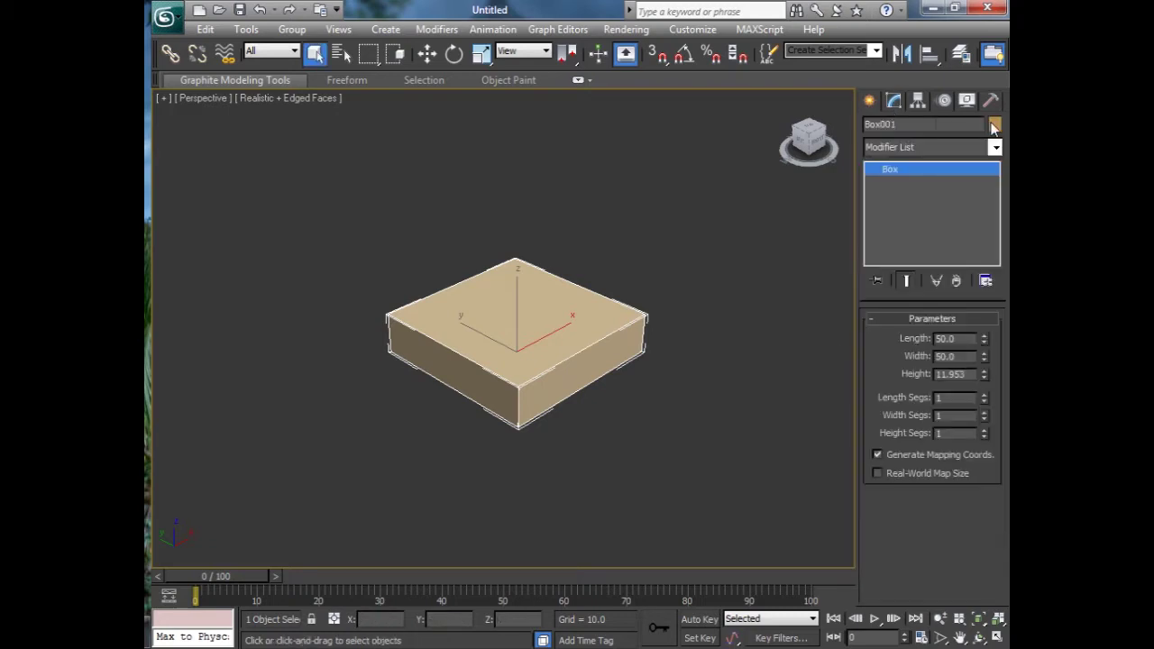
left_click(996, 148)
scroll(983, 388, "down", 15)
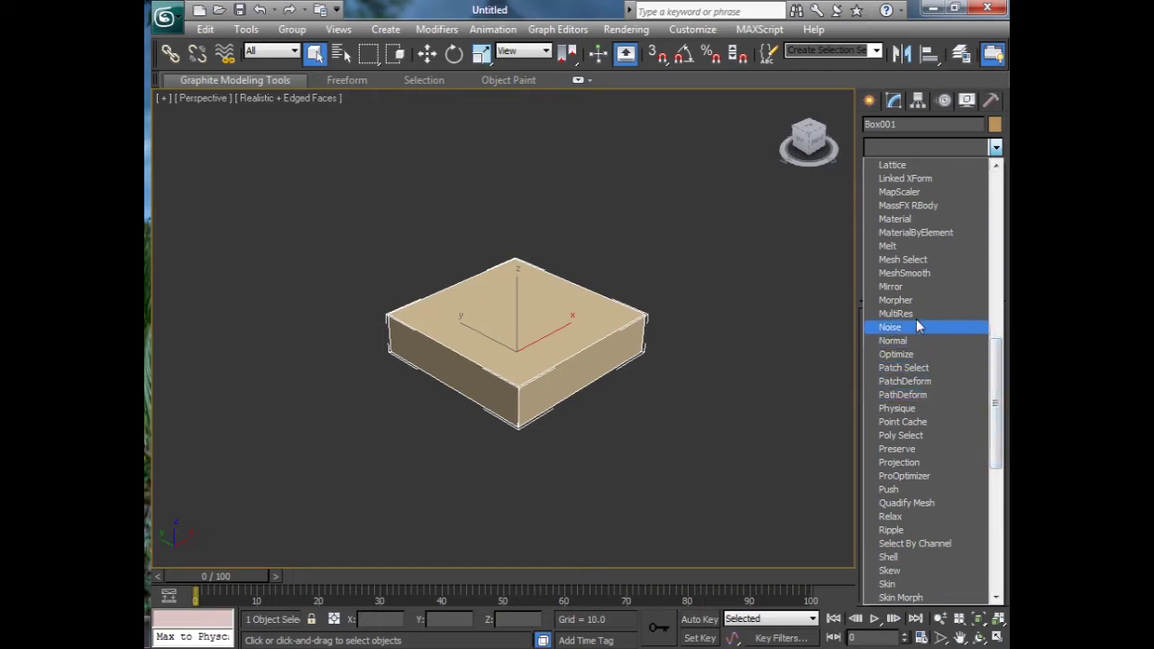
left_click(914, 273)
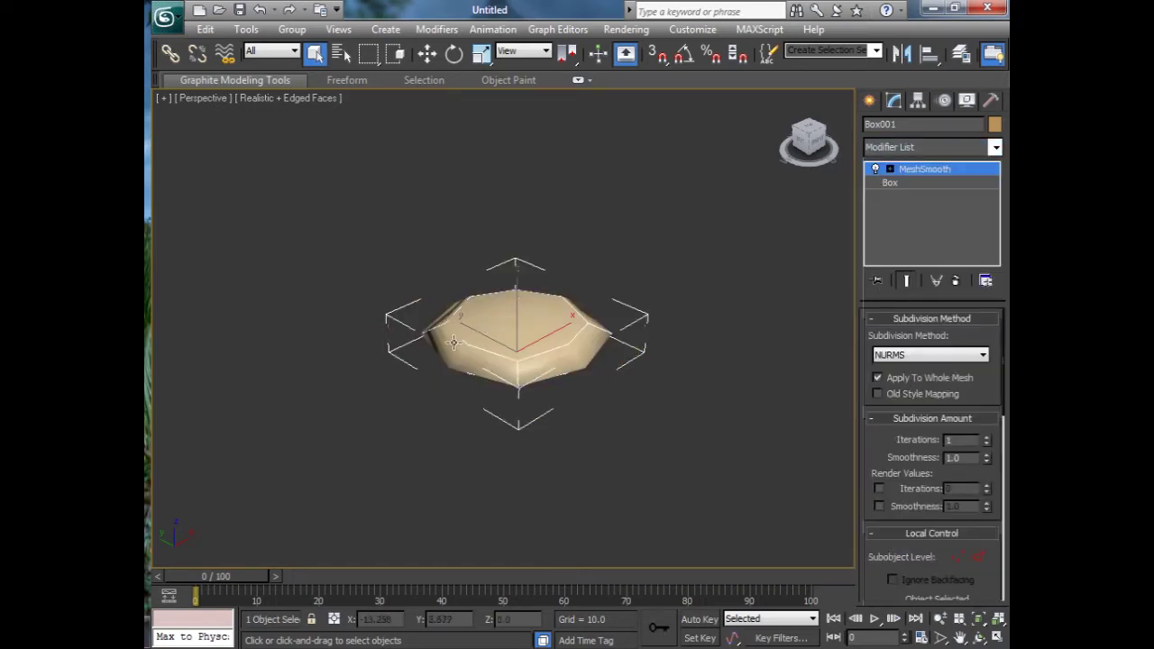
left_click(986, 437)
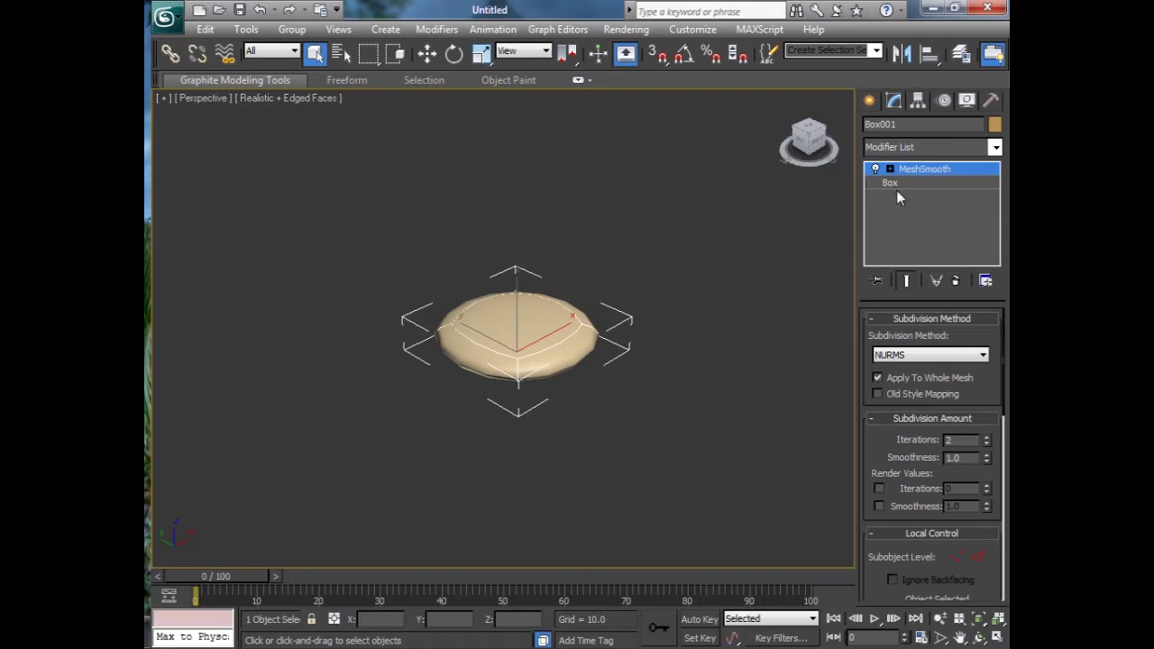
Step: Collapse the object's whole modifier stack into an Editable Poly
right_click(934, 174)
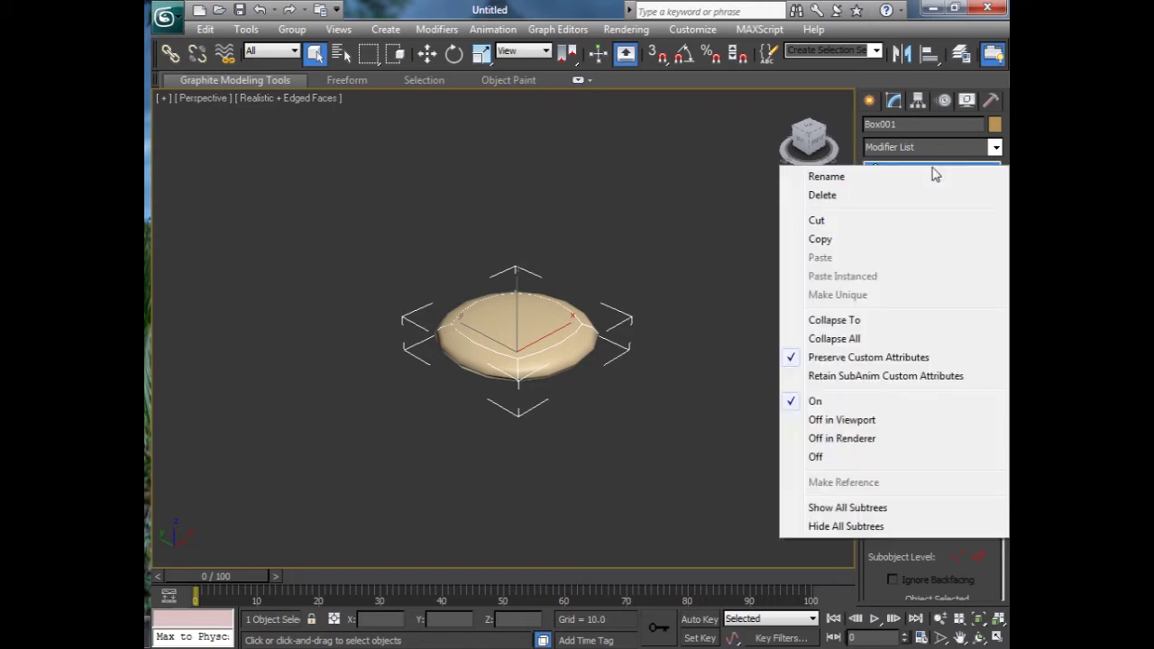
left_click(835, 339)
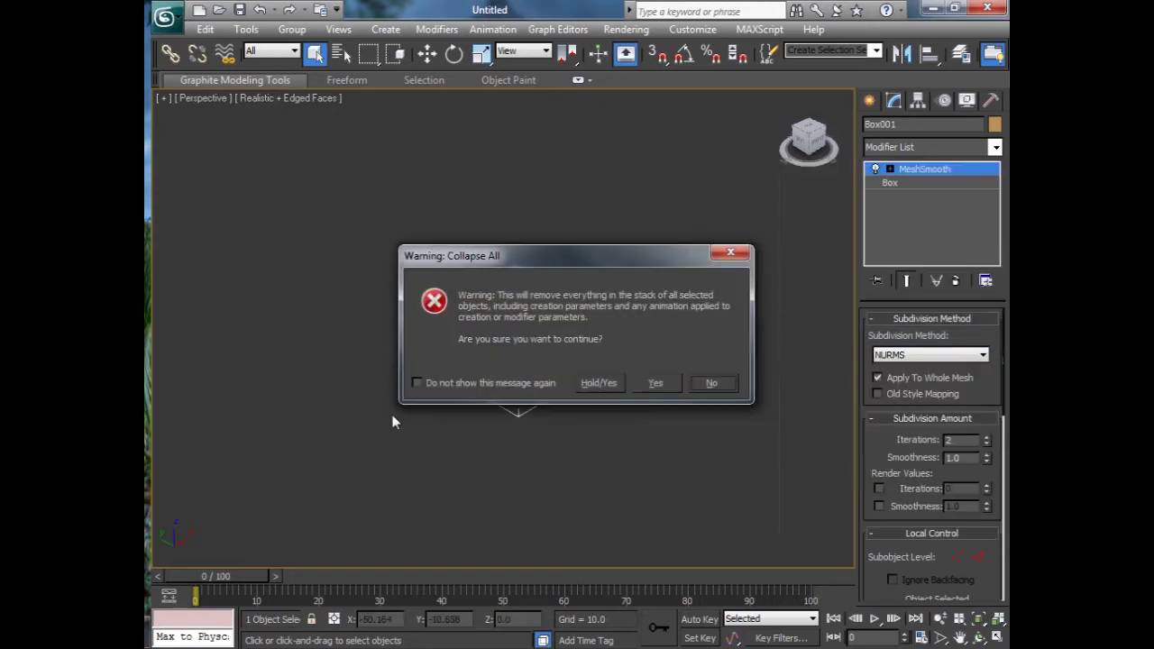
left_click(657, 383)
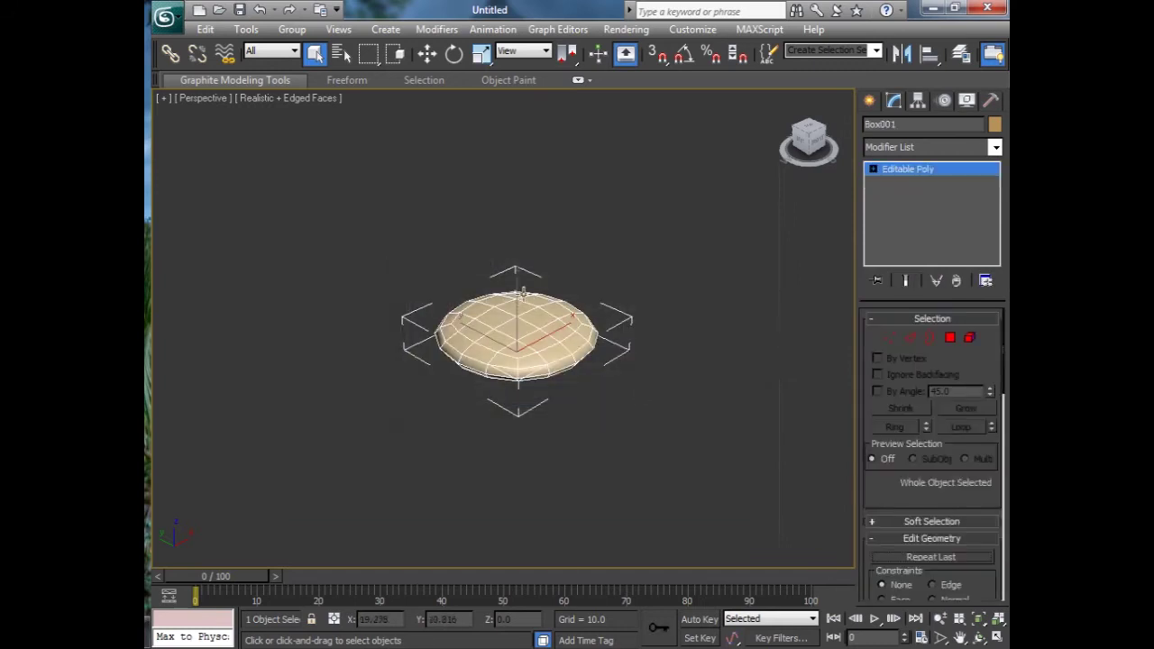
Step: Show the Left viewport full size with its grid hidden and the whole smoothed disc framed
scroll(622, 361, "up", 5)
scroll(622, 336, "down", 3)
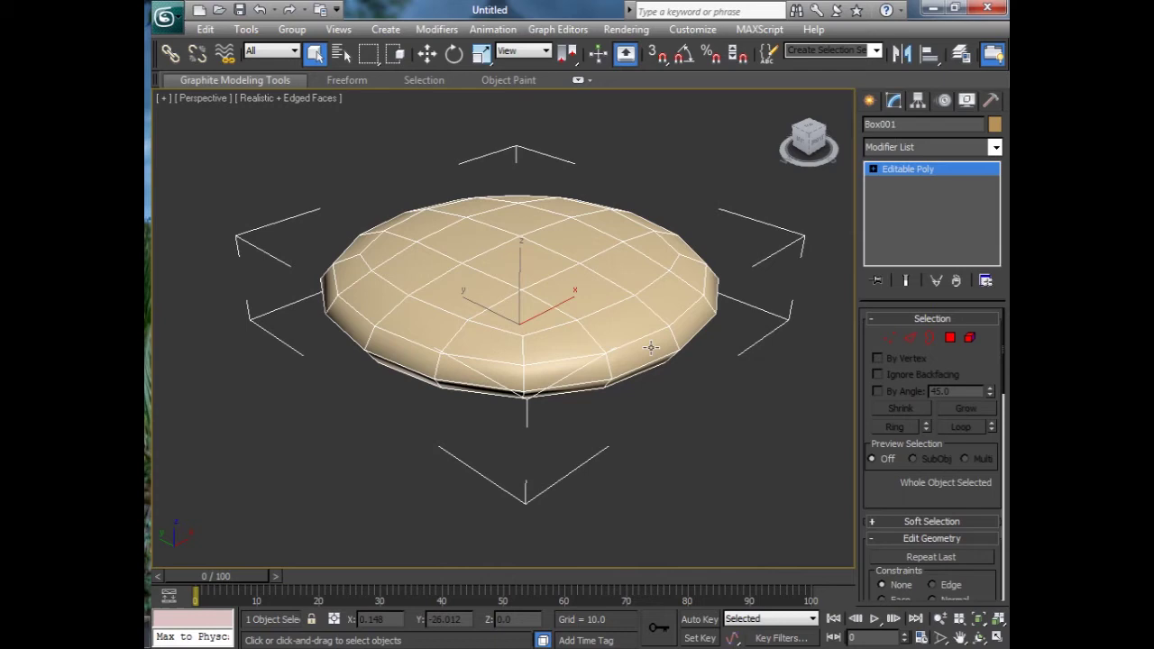
scroll(639, 356, "down", 4)
scroll(639, 362, "up", 2)
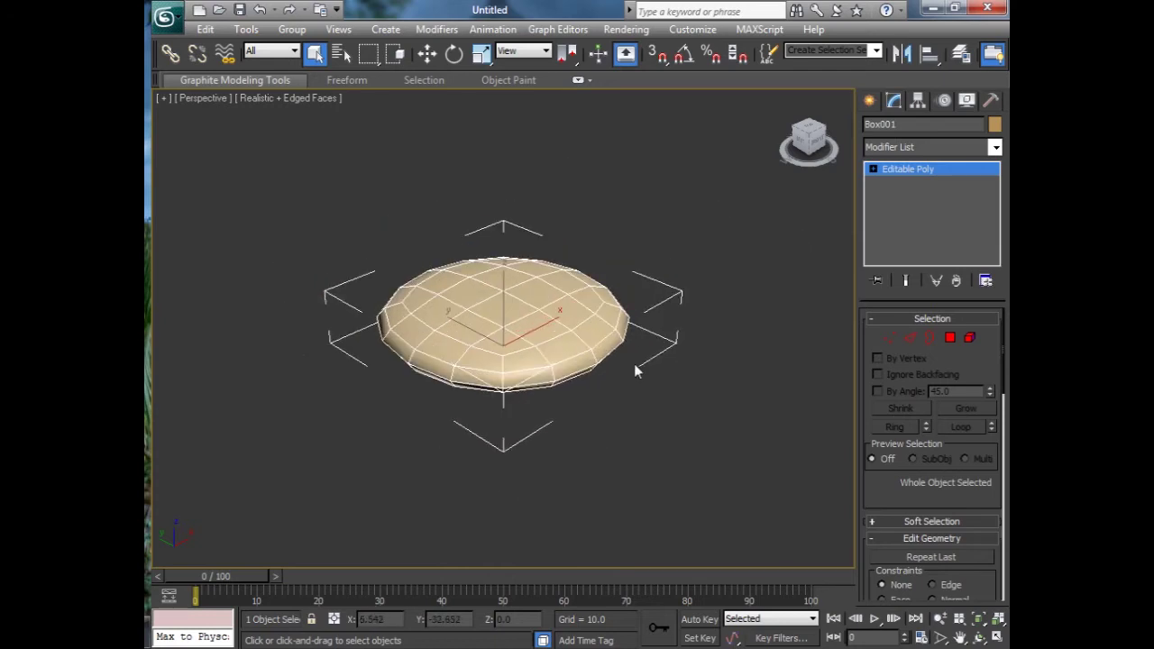
middle_click_drag(604, 380, 576, 395, "alt")
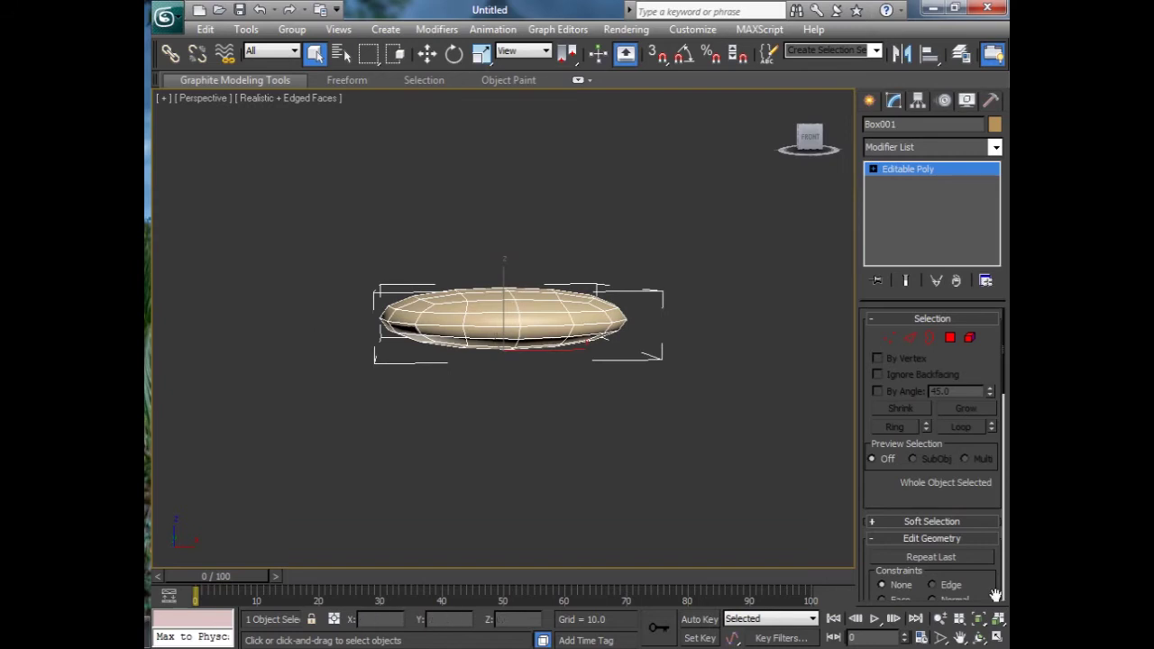
left_click(998, 637)
scroll(406, 411, "up", 5)
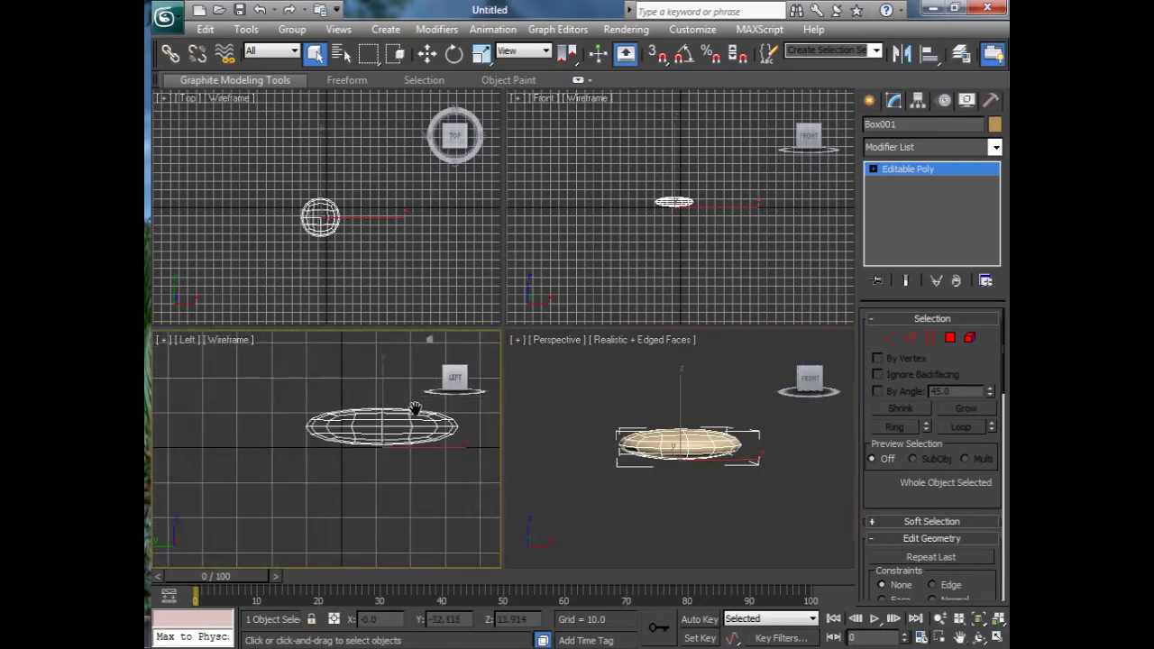
middle_click_drag(421, 407, 312, 421)
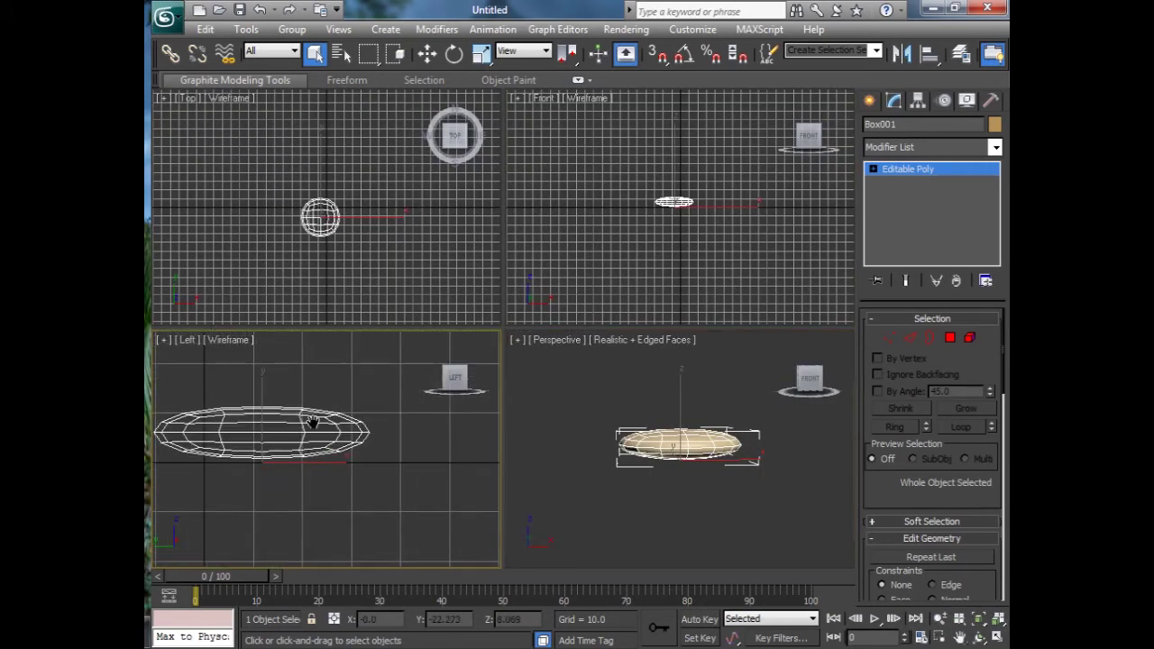
key("g")
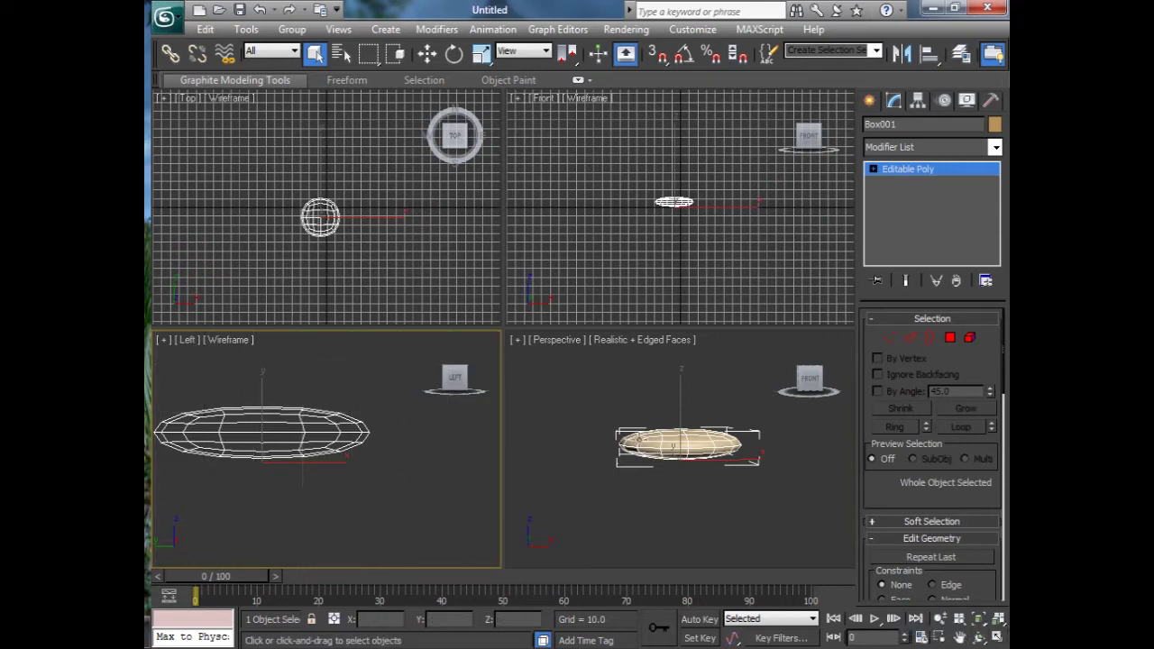
left_click(997, 636)
scroll(434, 299, "up", 3)
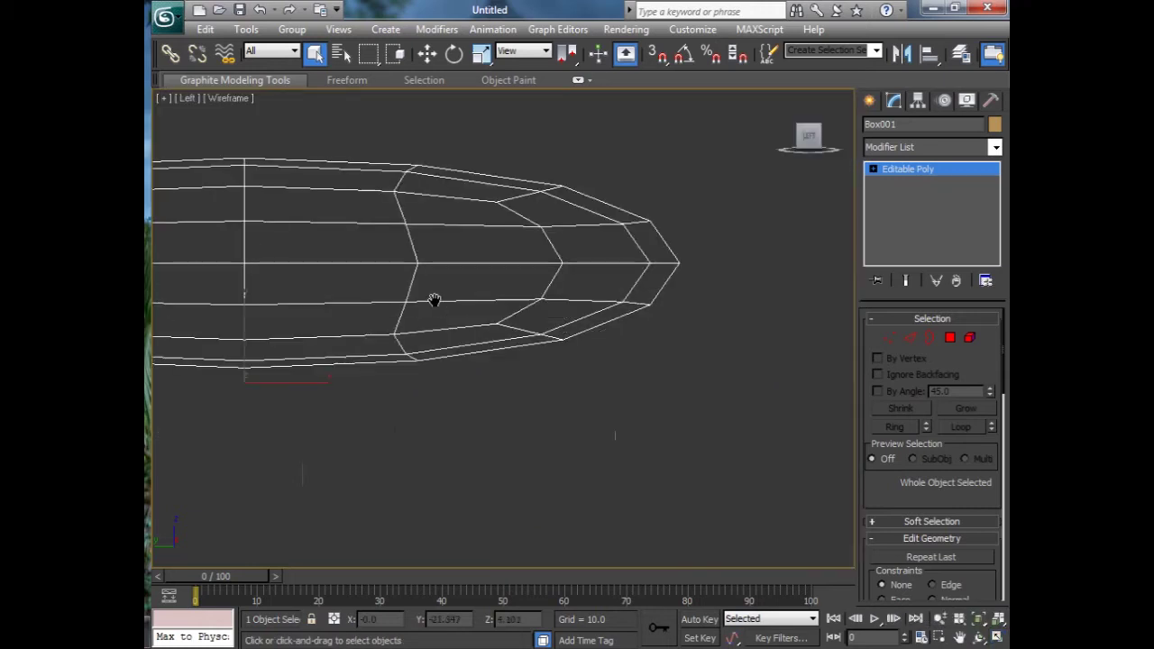
scroll(433, 300, "down", 2)
middle_click_drag(434, 299, 627, 365)
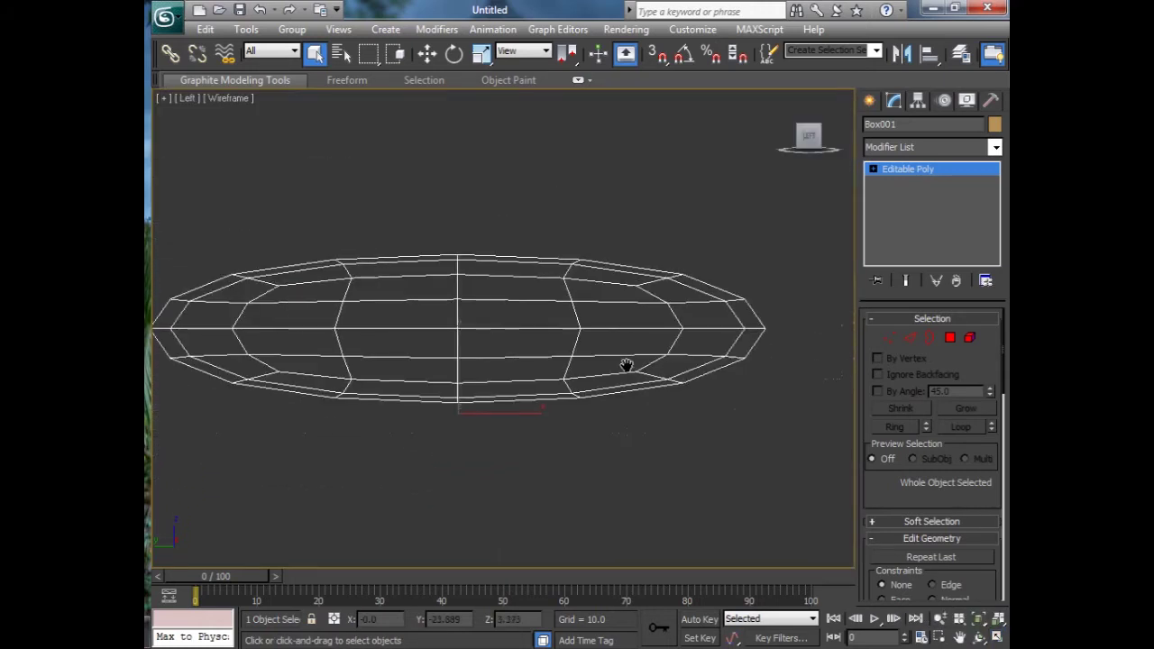
scroll(595, 355, "down", 1)
scroll(595, 355, "up", 2)
scroll(595, 355, "down", 1)
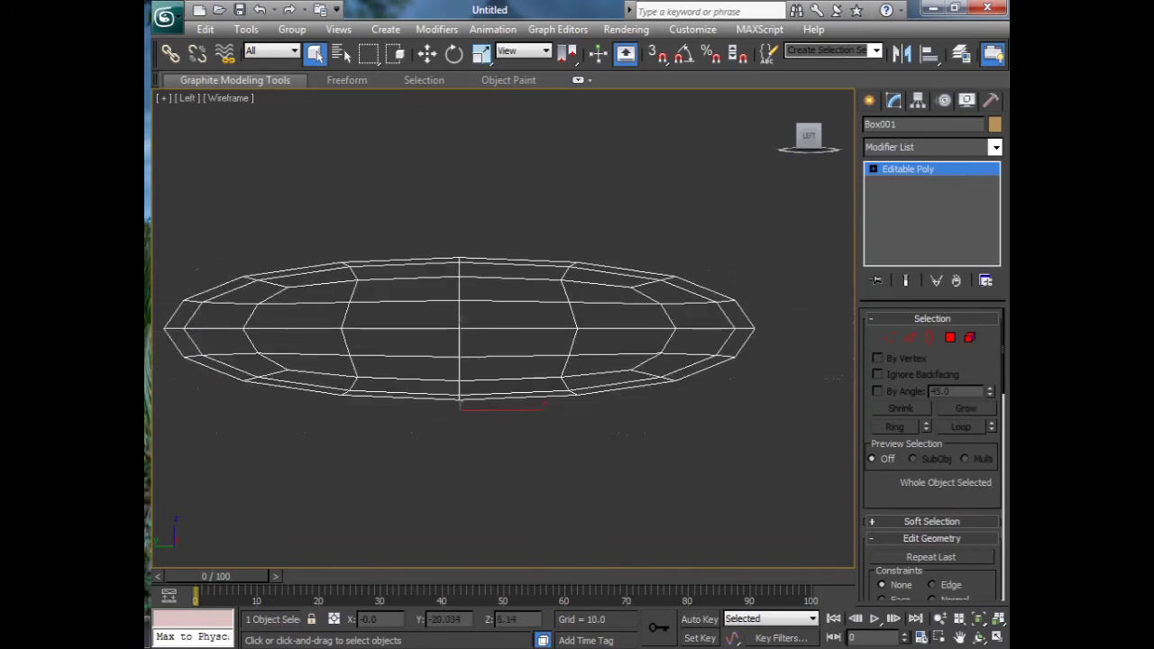
Step: Scale the vertices of the disc's lower half vertically to about 6% so they lie flat, and raise them to about Z 4.2
left_click(872, 168)
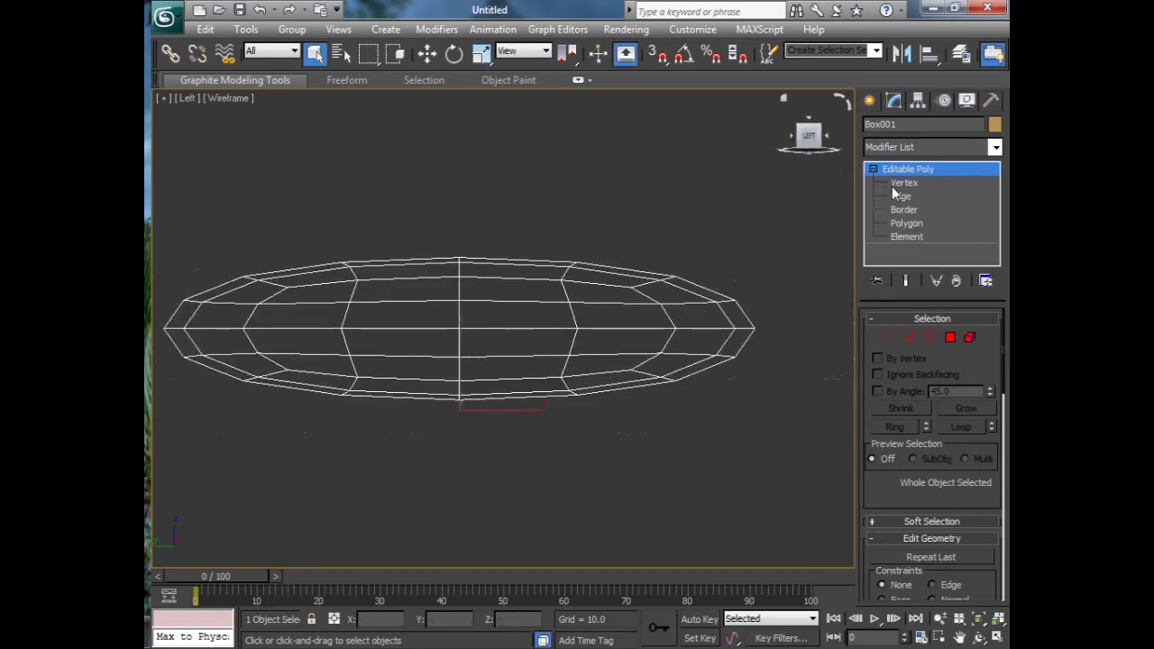
left_click(894, 184)
left_click_drag(747, 451, 159, 342)
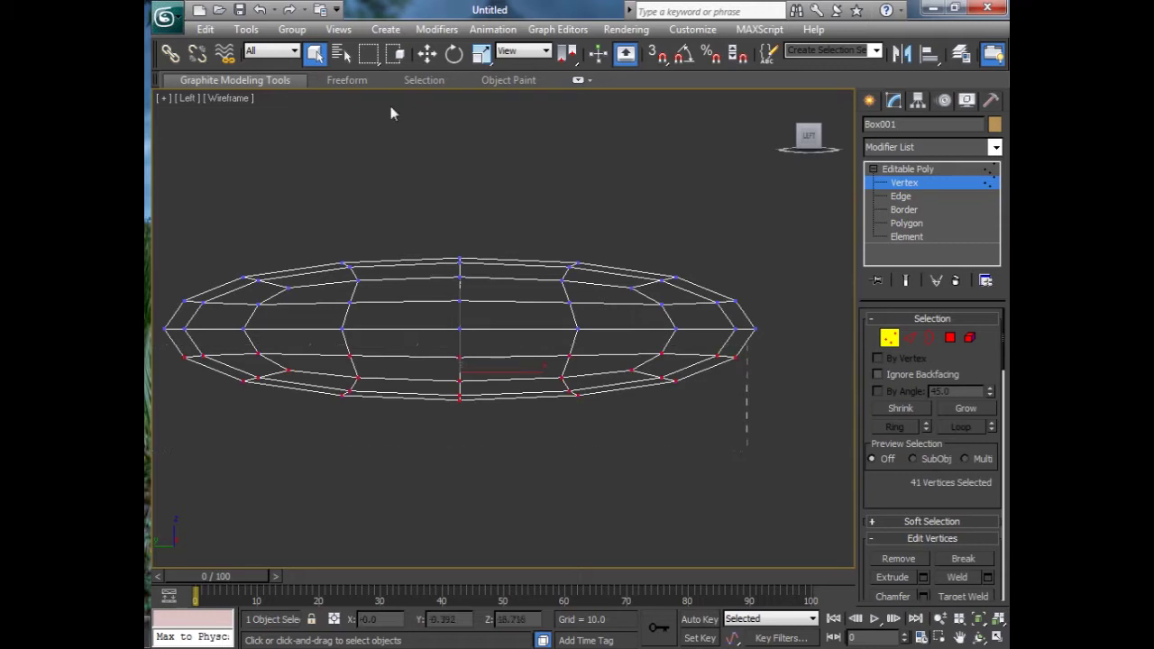
left_click(482, 53)
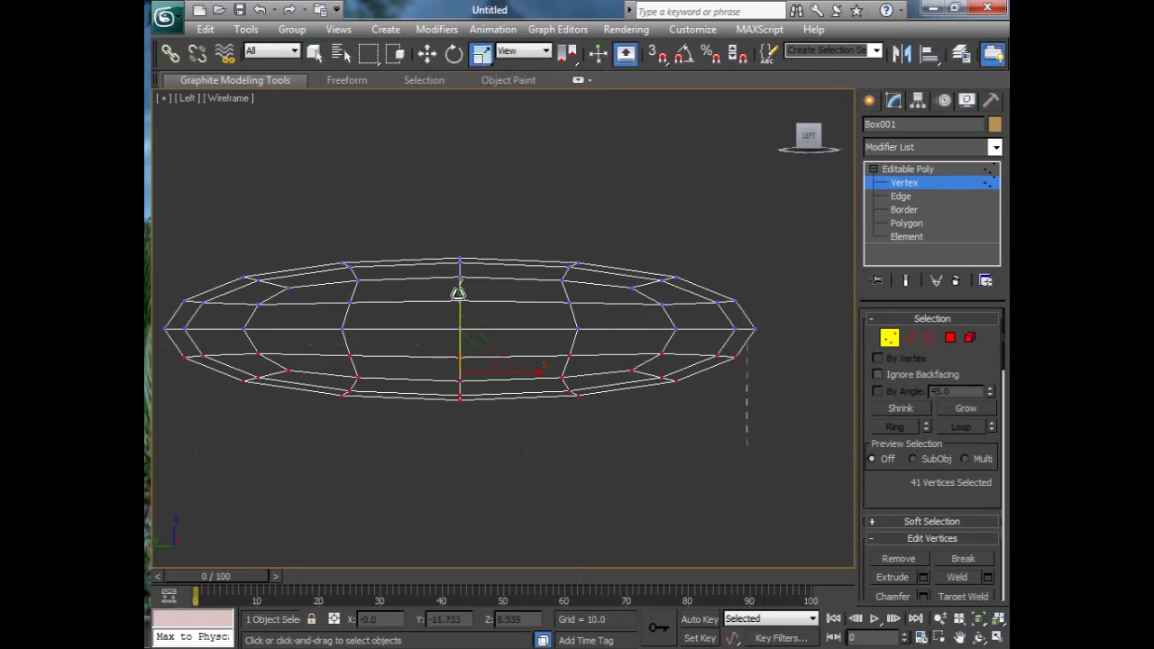
left_click_drag(458, 293, 213, 610)
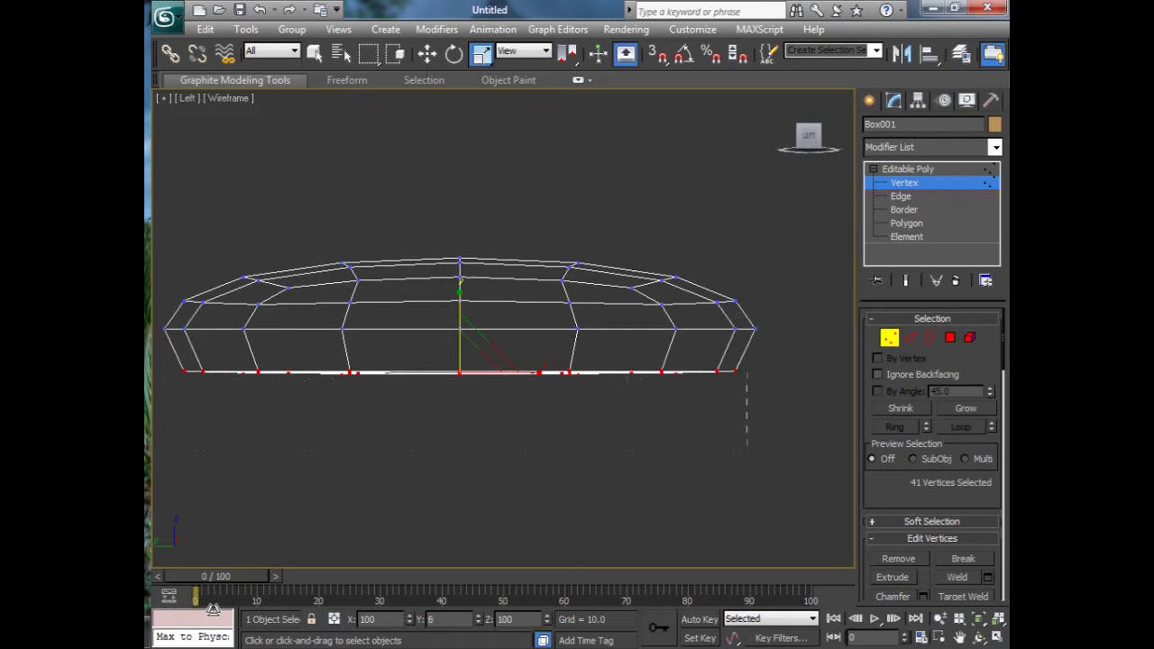
key("w")
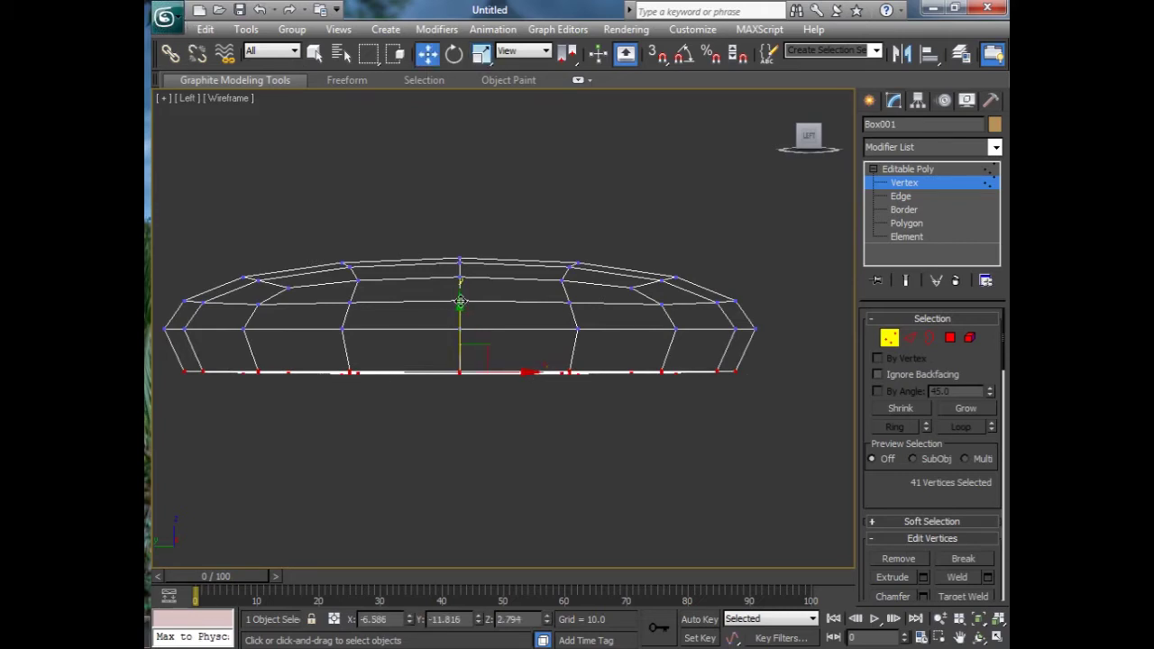
left_click_drag(460, 303, 463, 282)
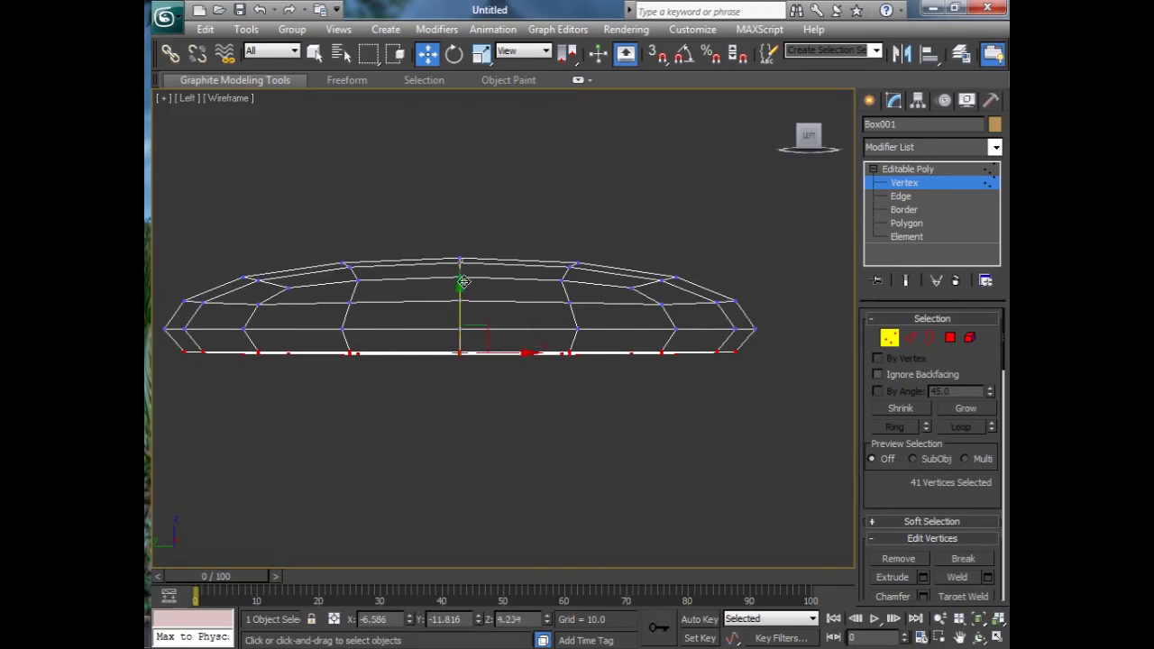
Step: Leave Vertex level and scale the whole disc vertically to 72%
left_click(547, 534)
left_click(481, 53)
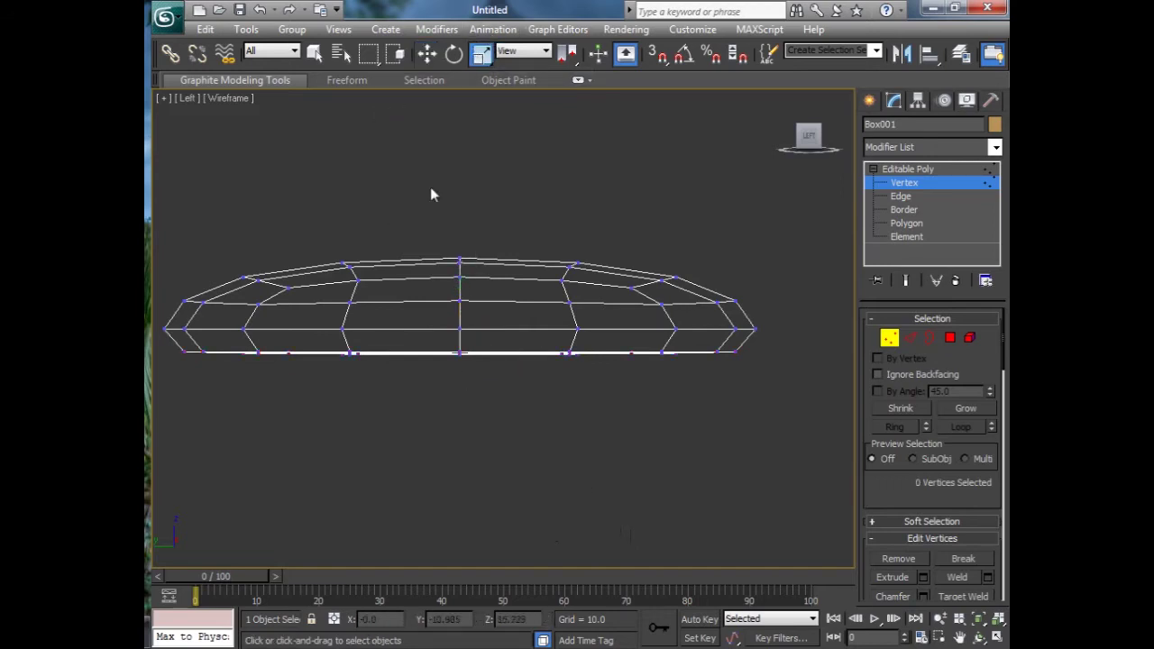
left_click_drag(431, 194, 528, 430)
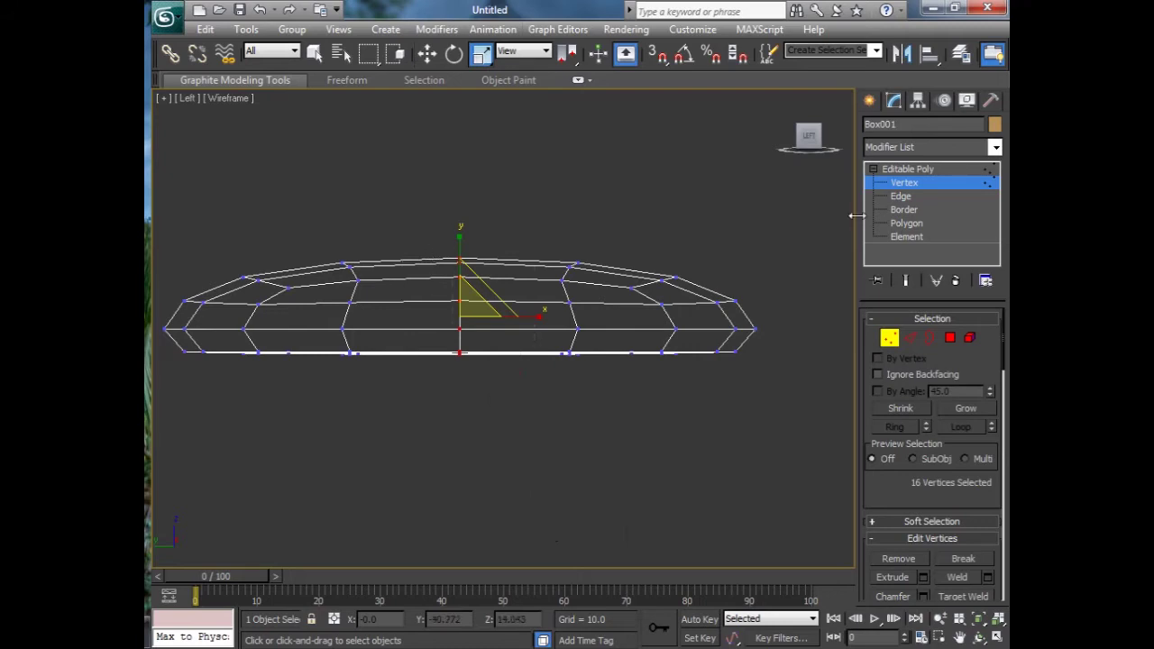
left_click(908, 168)
left_click(649, 194)
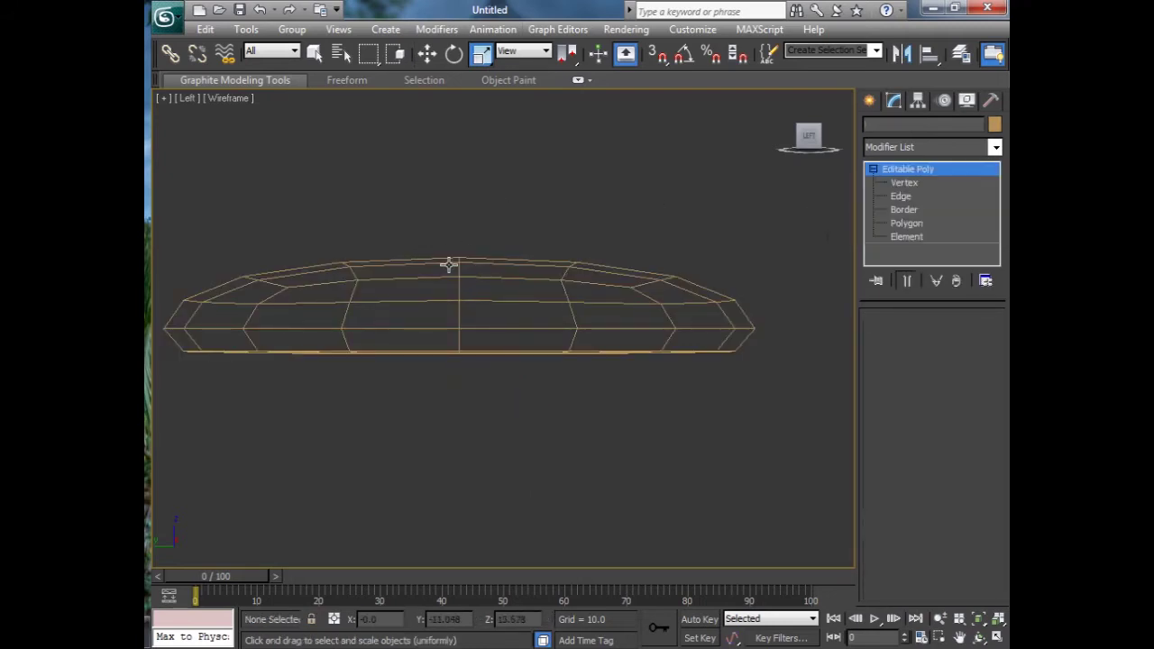
left_click(448, 264)
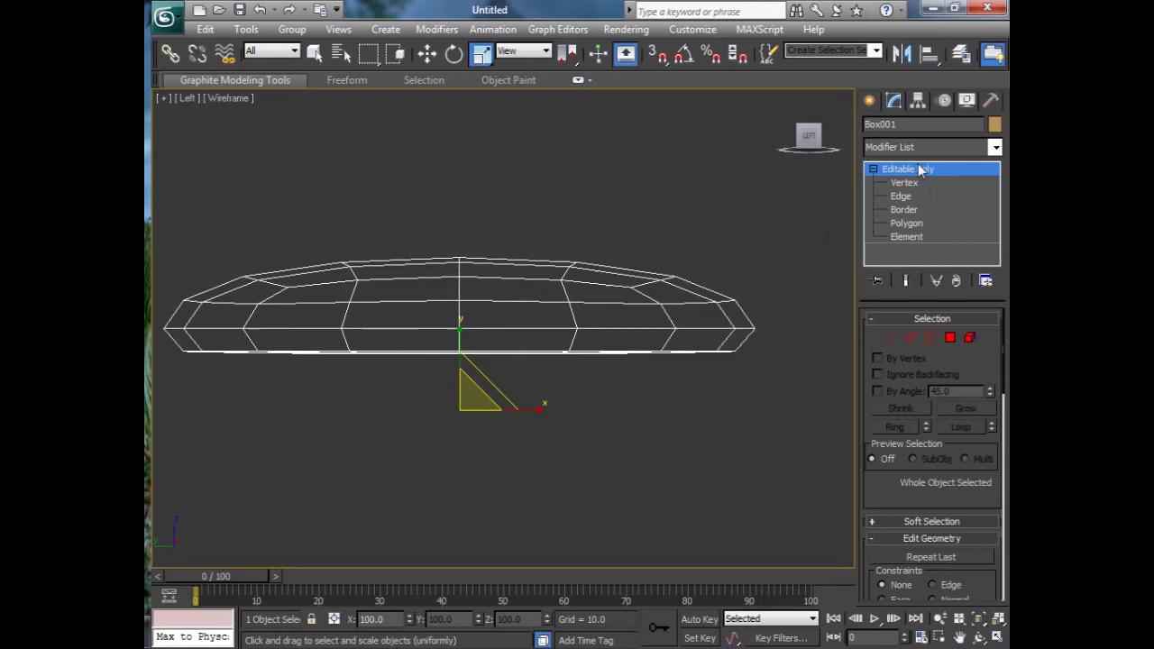
left_click_drag(457, 338, 456, 359)
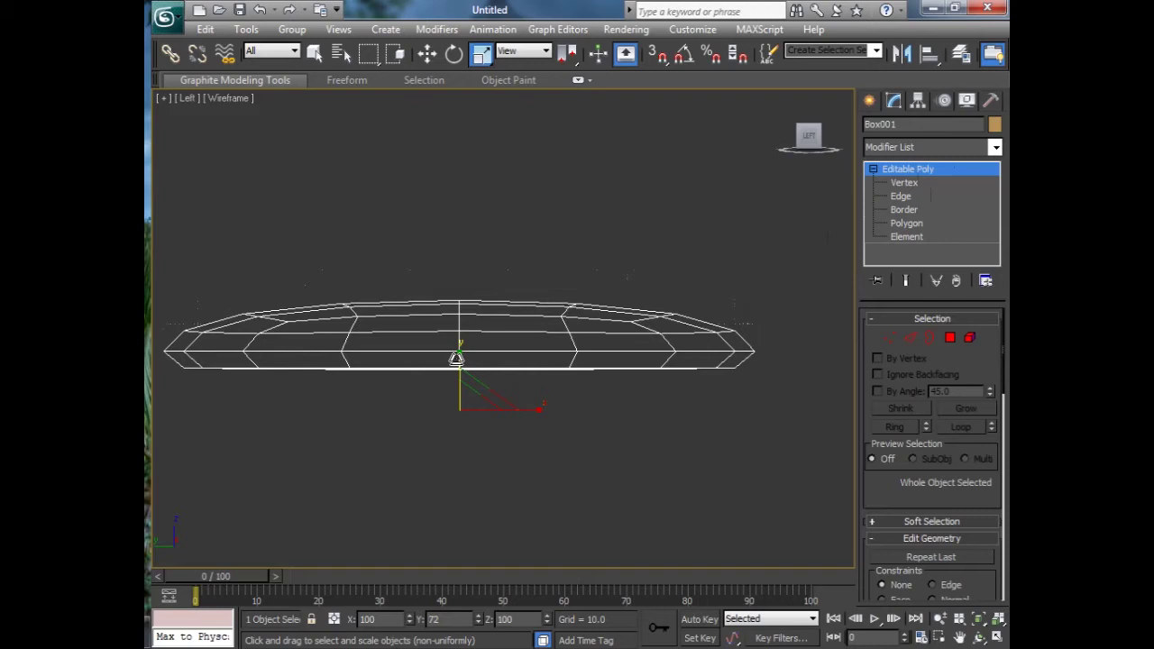
left_click(539, 265)
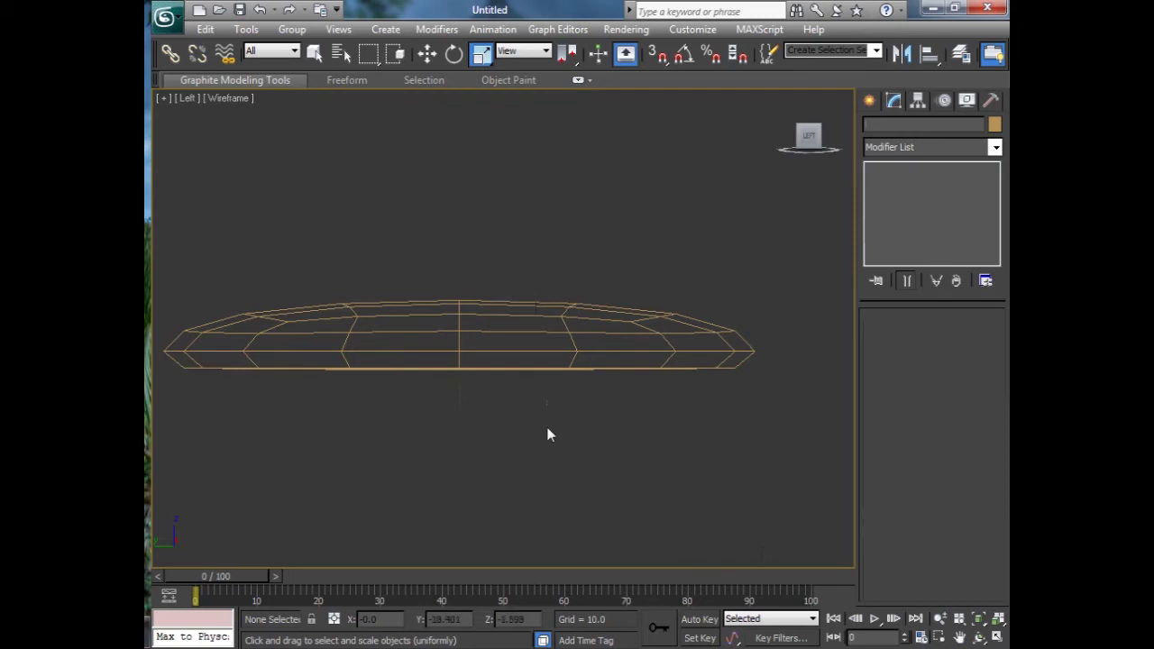
Step: Turn the Left viewport's grid back on, and show the Top viewport full size with its grid hidden and the disc centred
key("g")
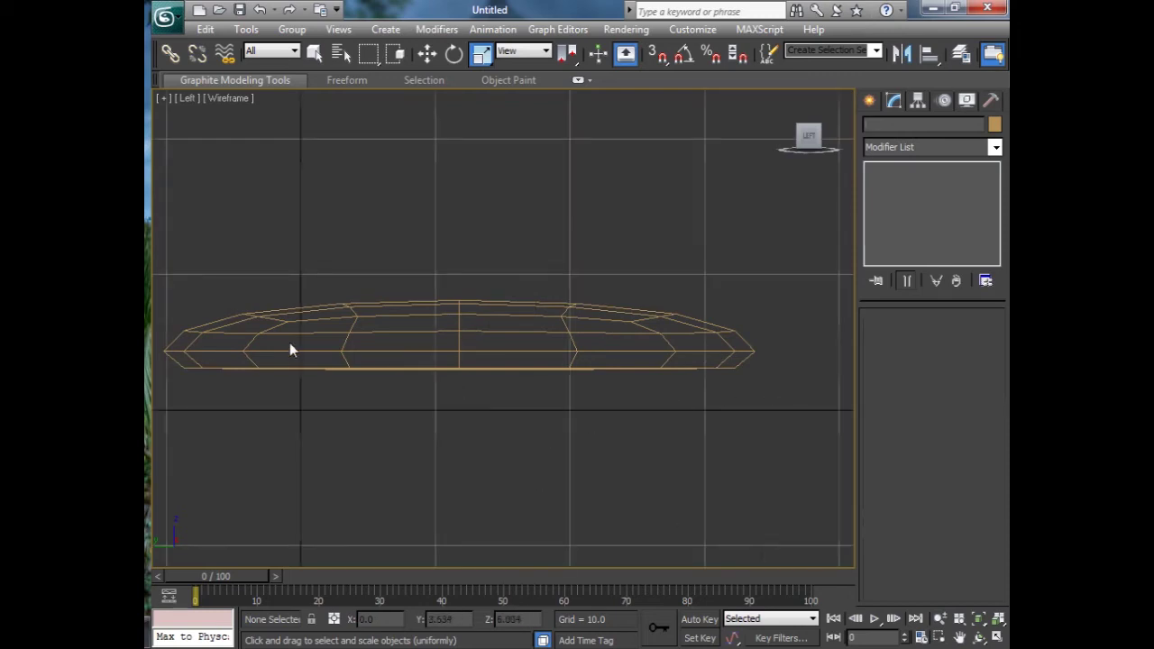
key("g")
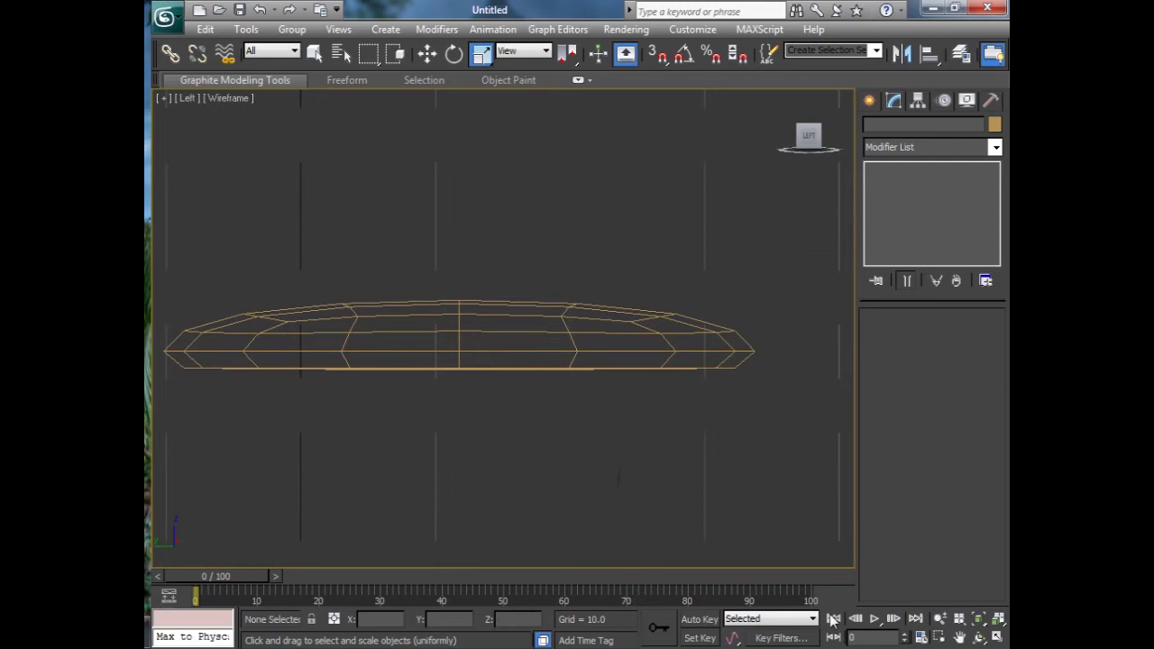
left_click(999, 618)
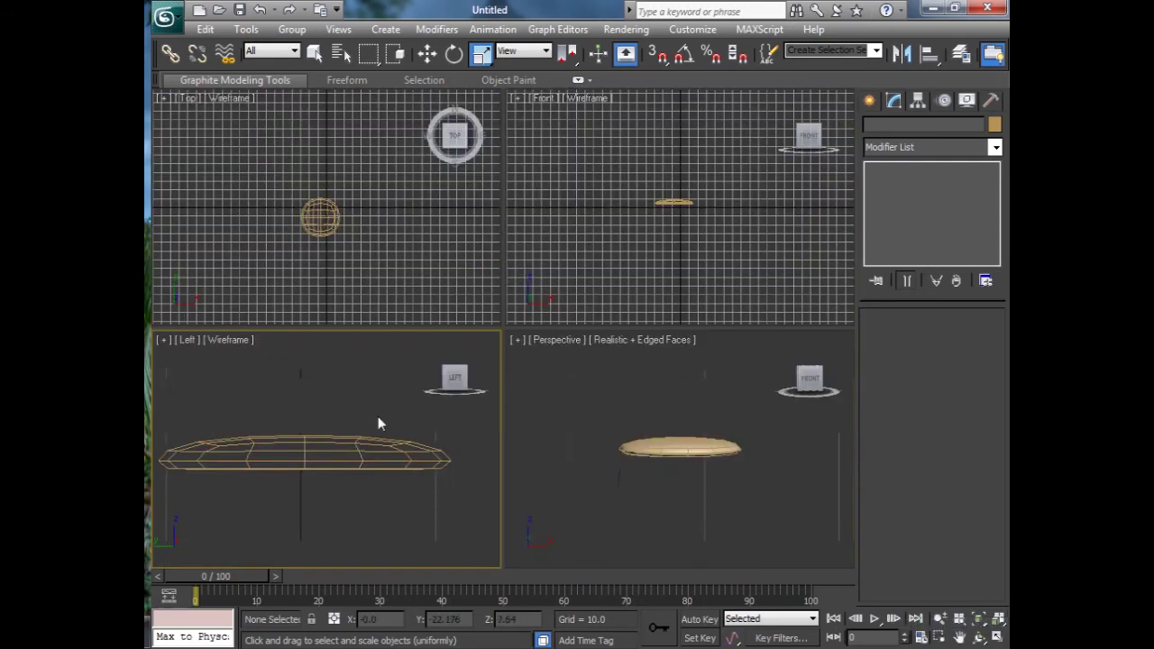
key("g")
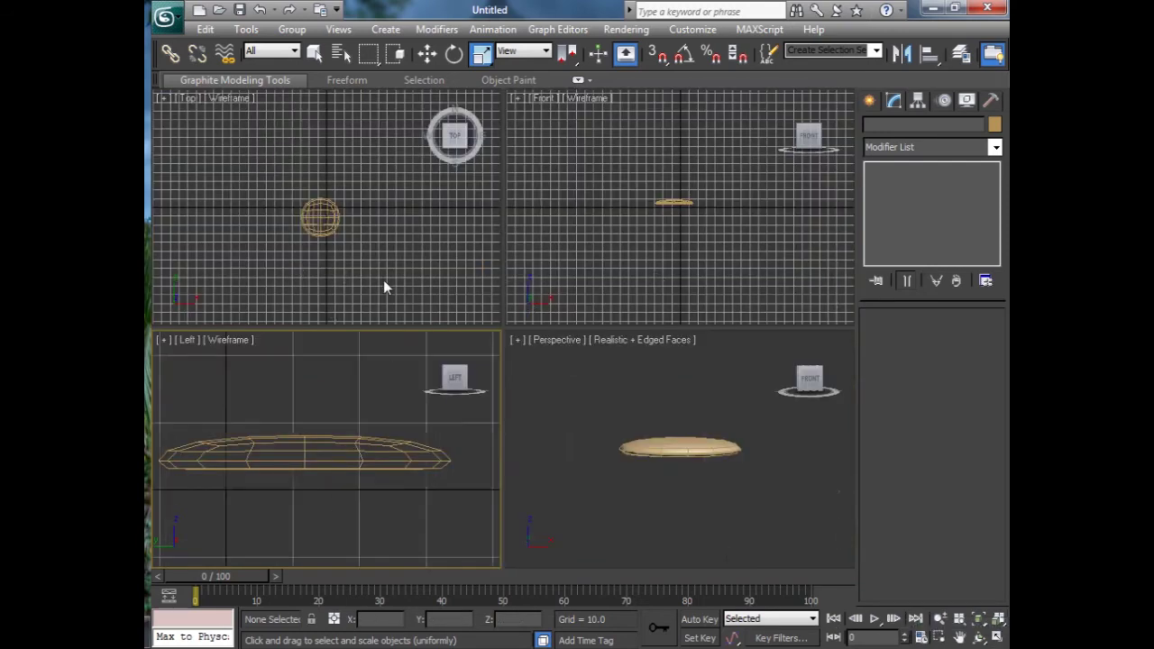
left_click(400, 260)
key("g")
key("z")
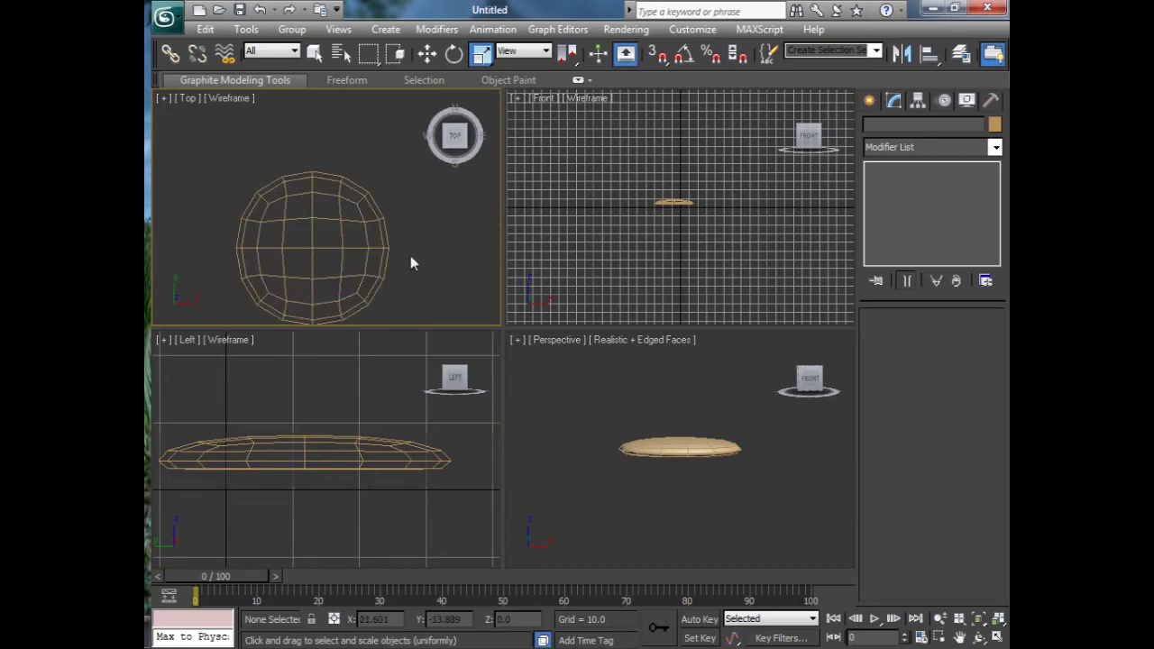
left_click(998, 619)
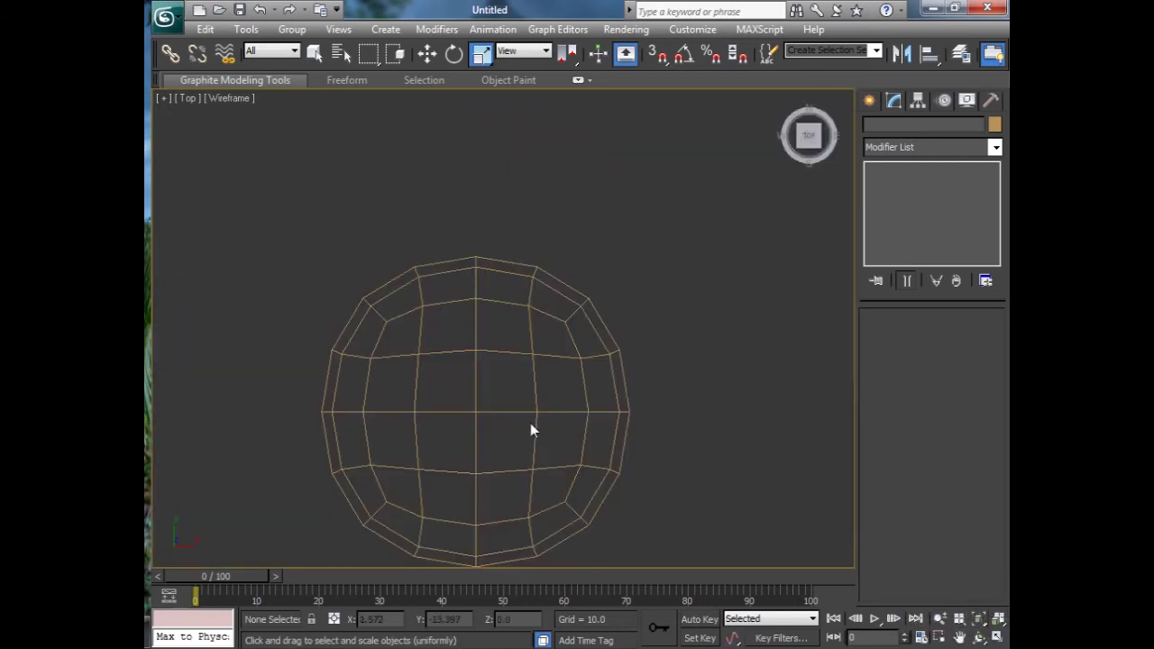
middle_click_drag(710, 390, 737, 321)
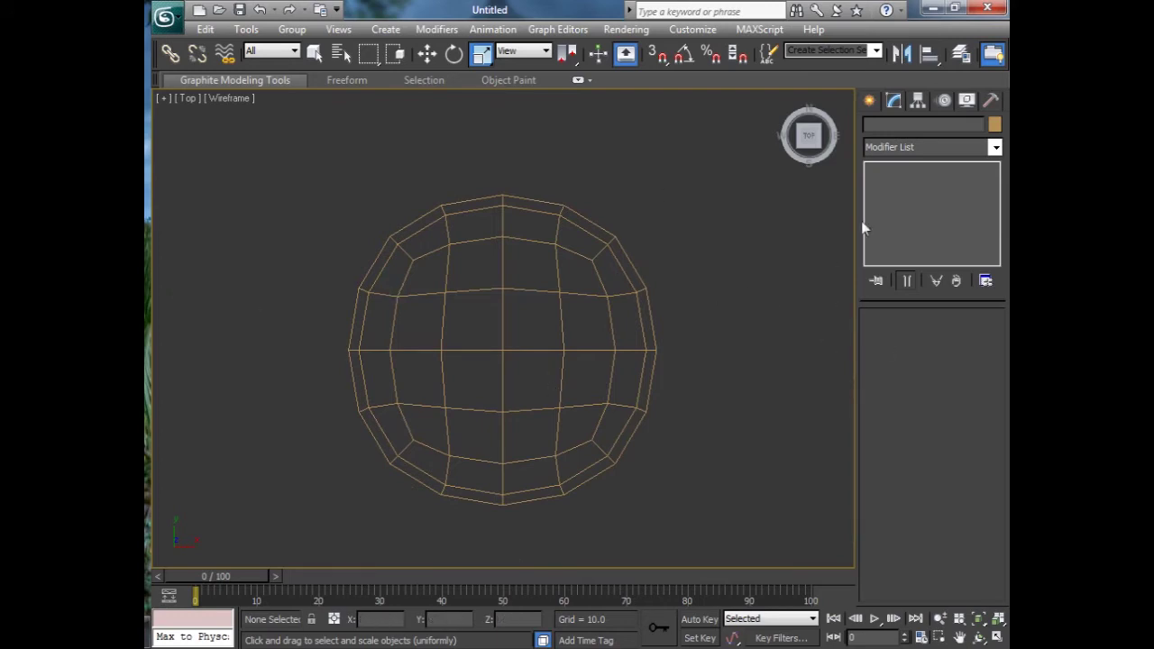
Step: Apply an FFD 4x4x4 modifier to the disc
left_click(996, 147)
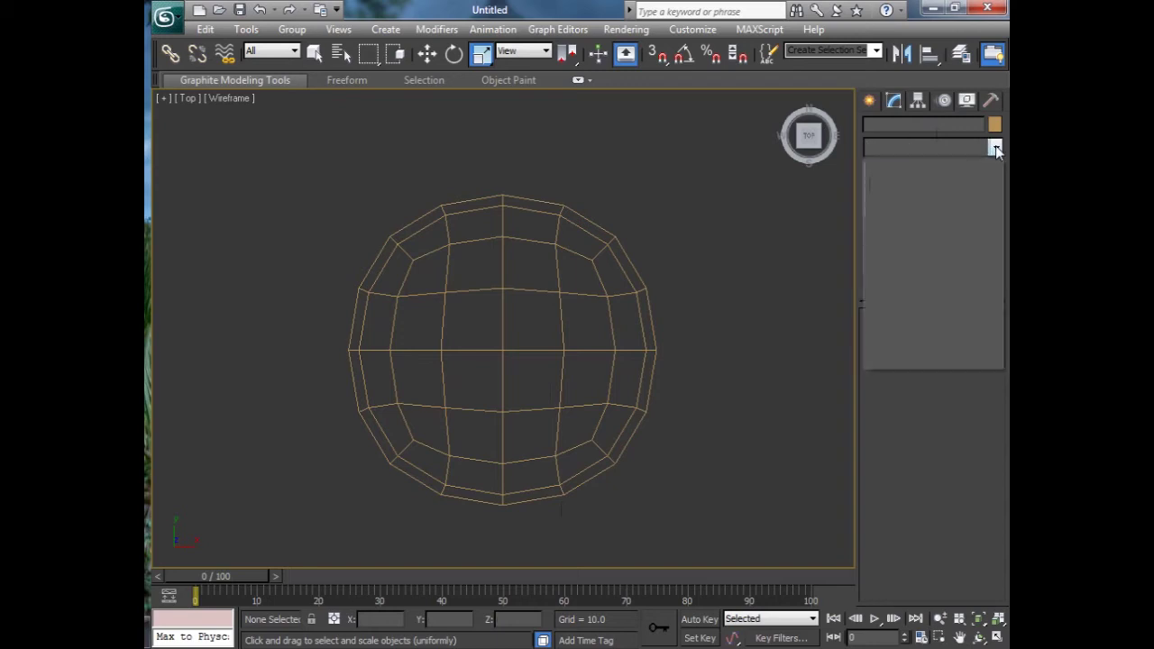
left_click(417, 285)
left_click_drag(633, 233, 646, 294)
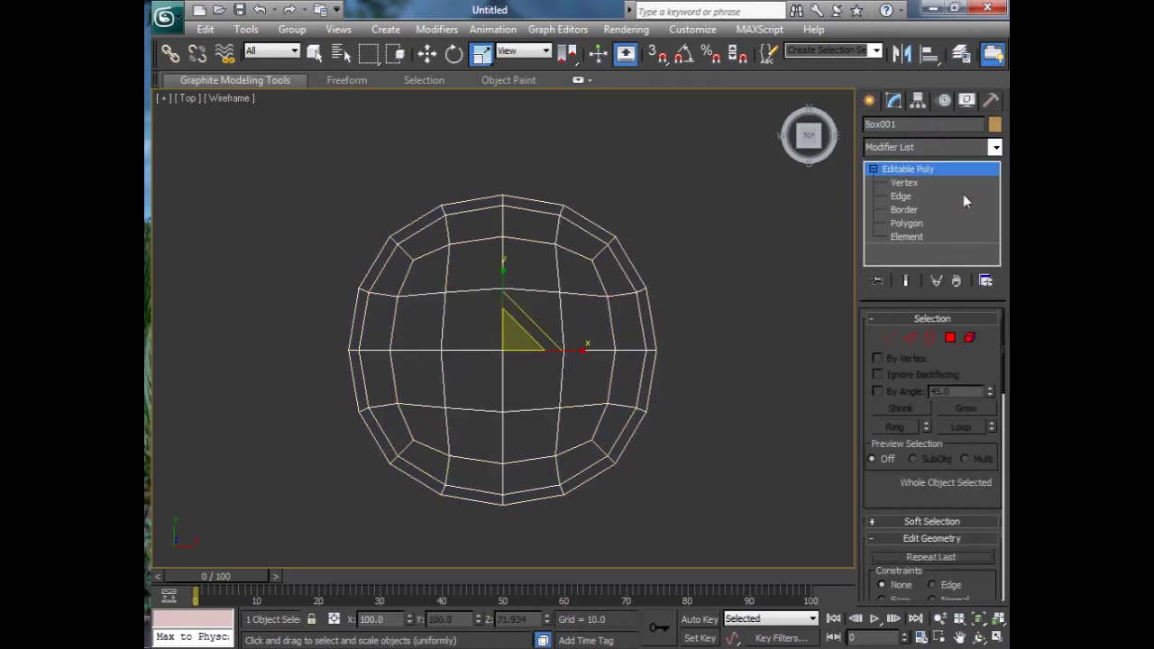
left_click(995, 147)
left_click(608, 234)
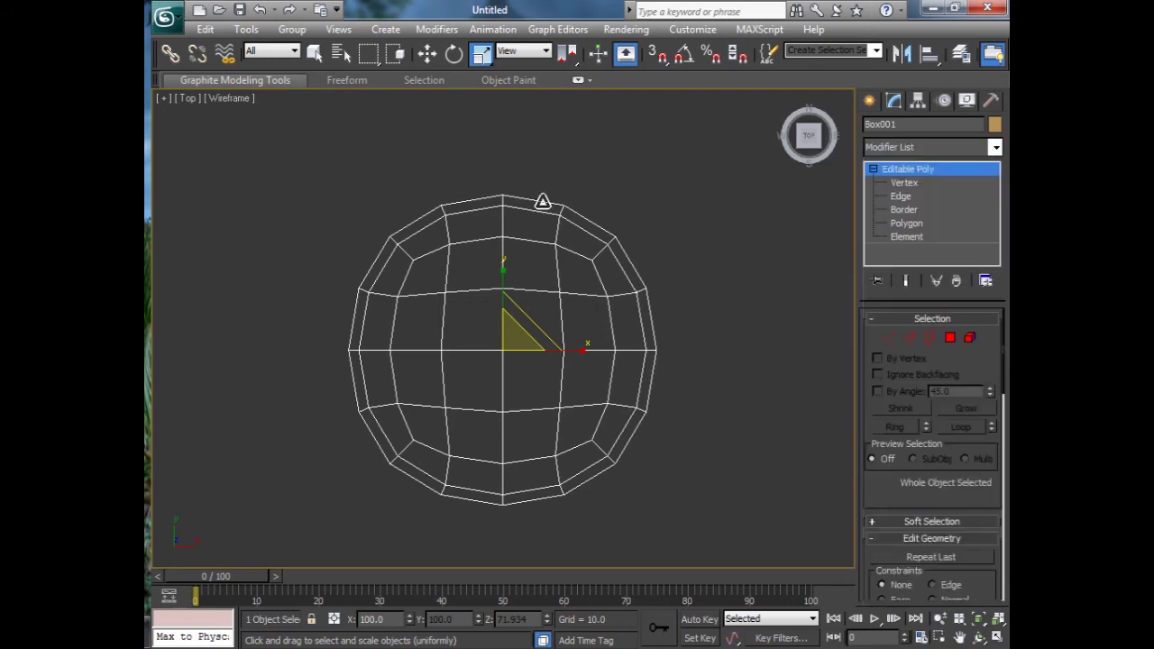
left_click(995, 147)
left_click_drag(999, 206, 1000, 278)
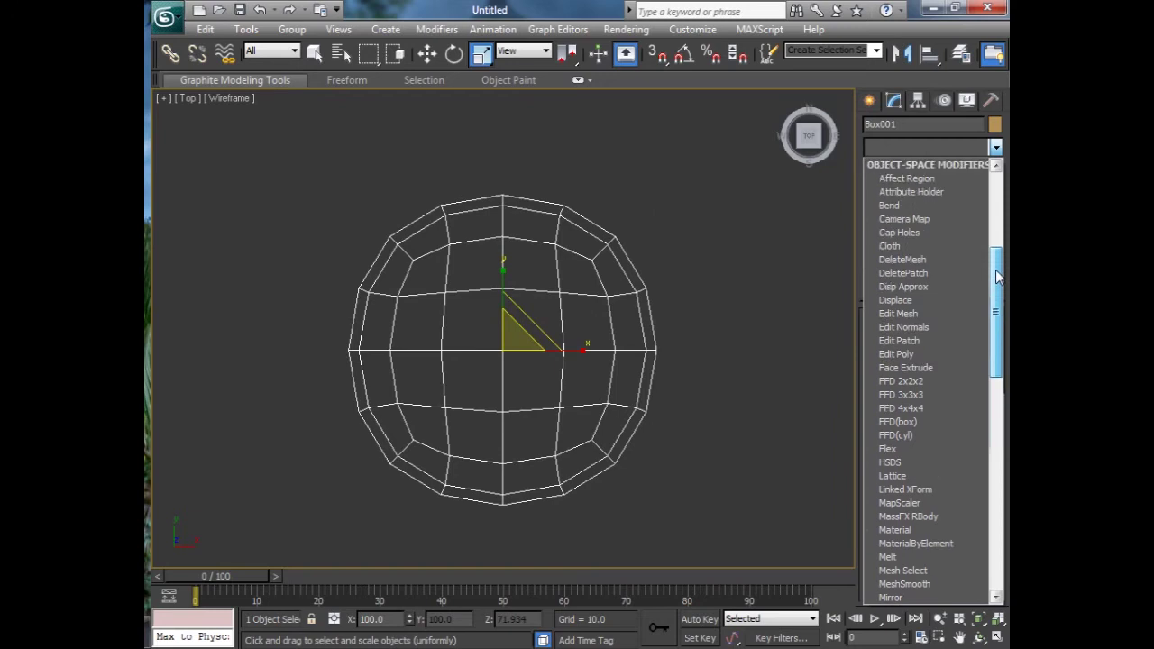
left_click(932, 410)
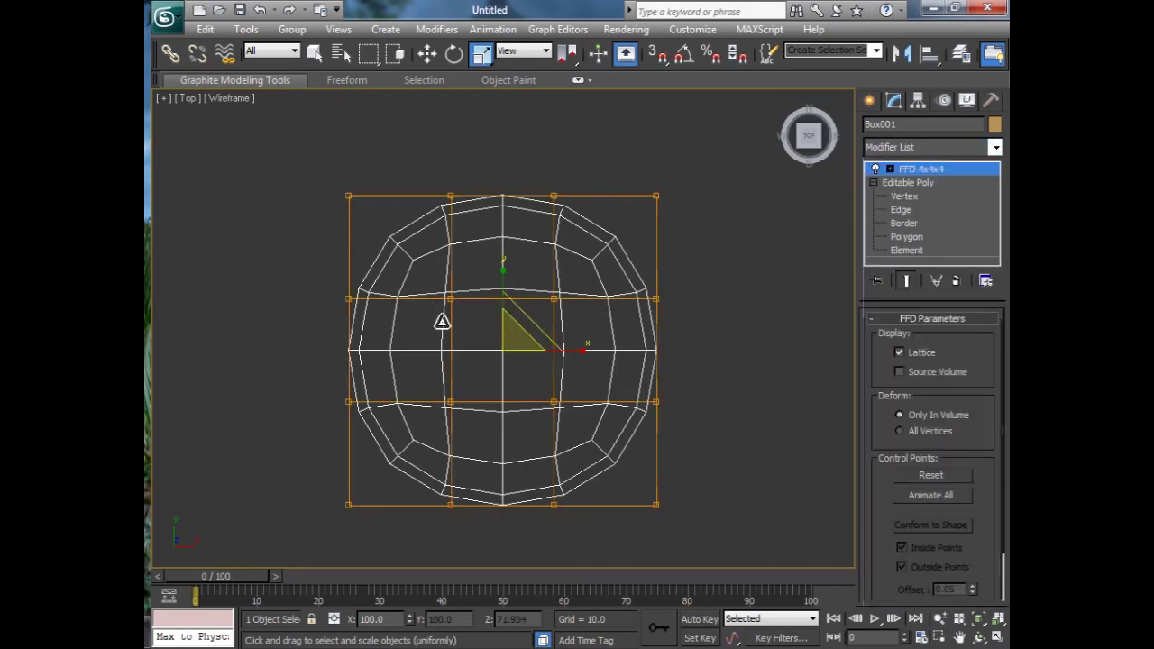
Step: At Control Points level, move the top view's upper-right block of four lattice points slightly up and the lower-right block slightly outward
left_click(891, 169)
left_click(912, 183)
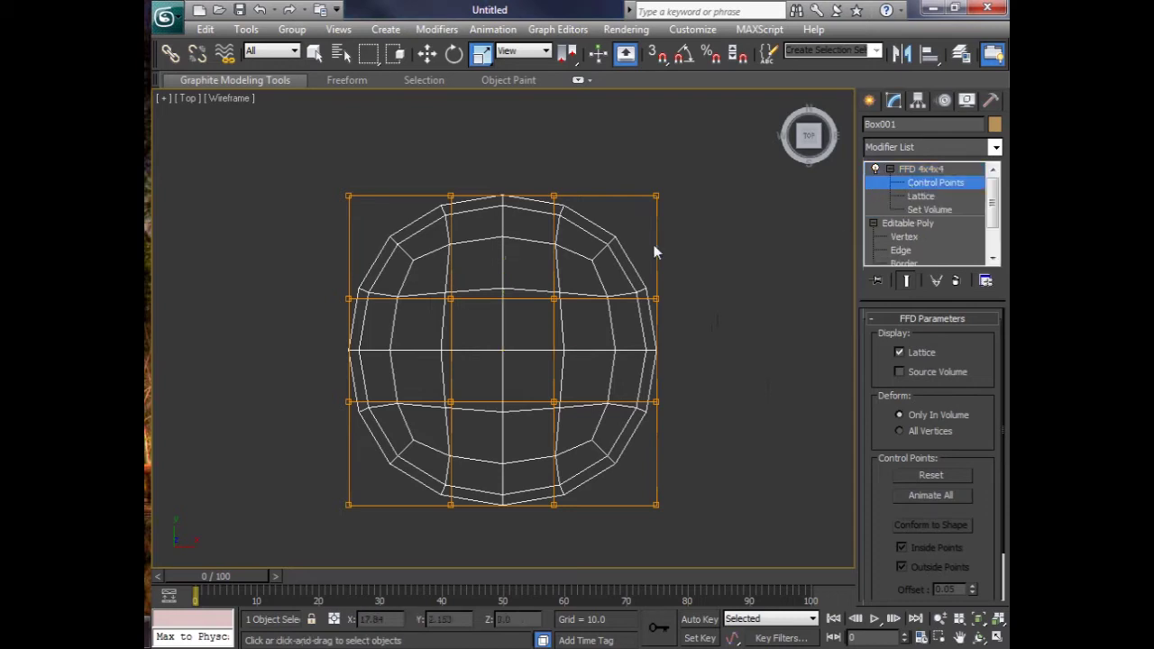
left_click_drag(531, 141, 714, 366)
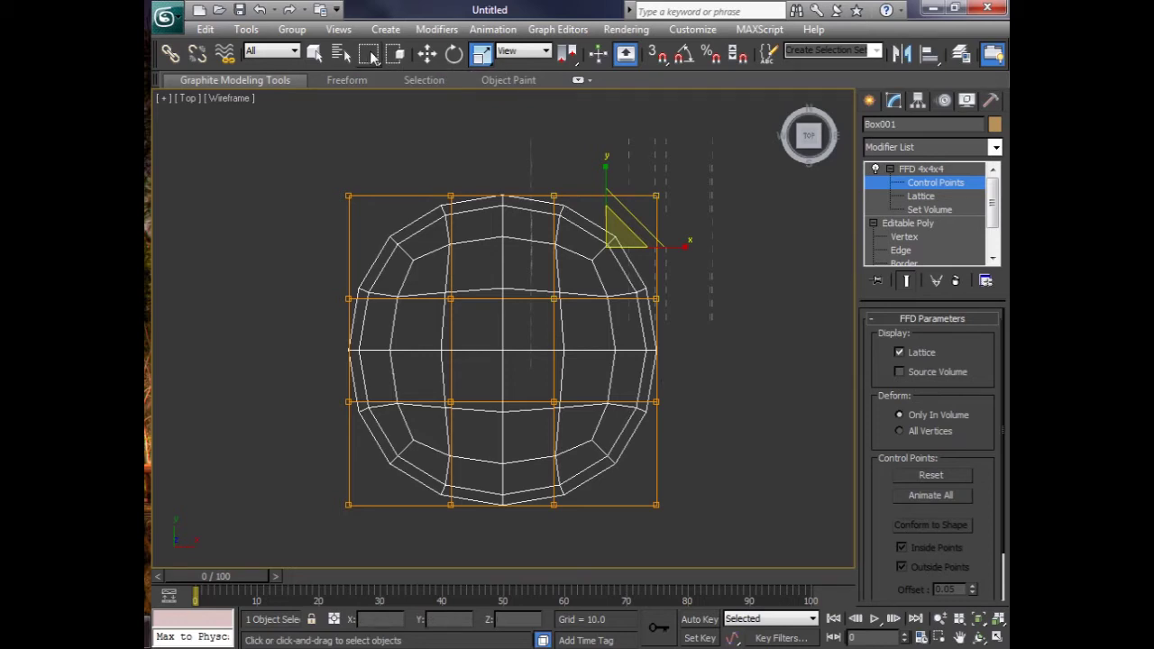
left_click(427, 56)
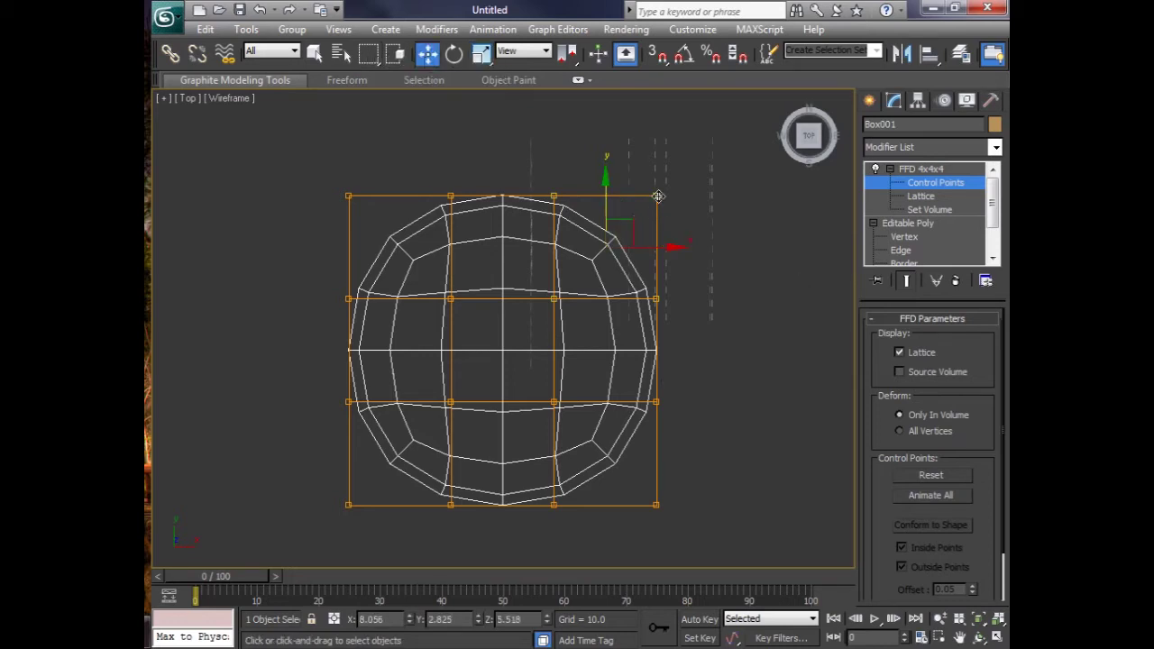
left_click_drag(658, 196, 662, 189)
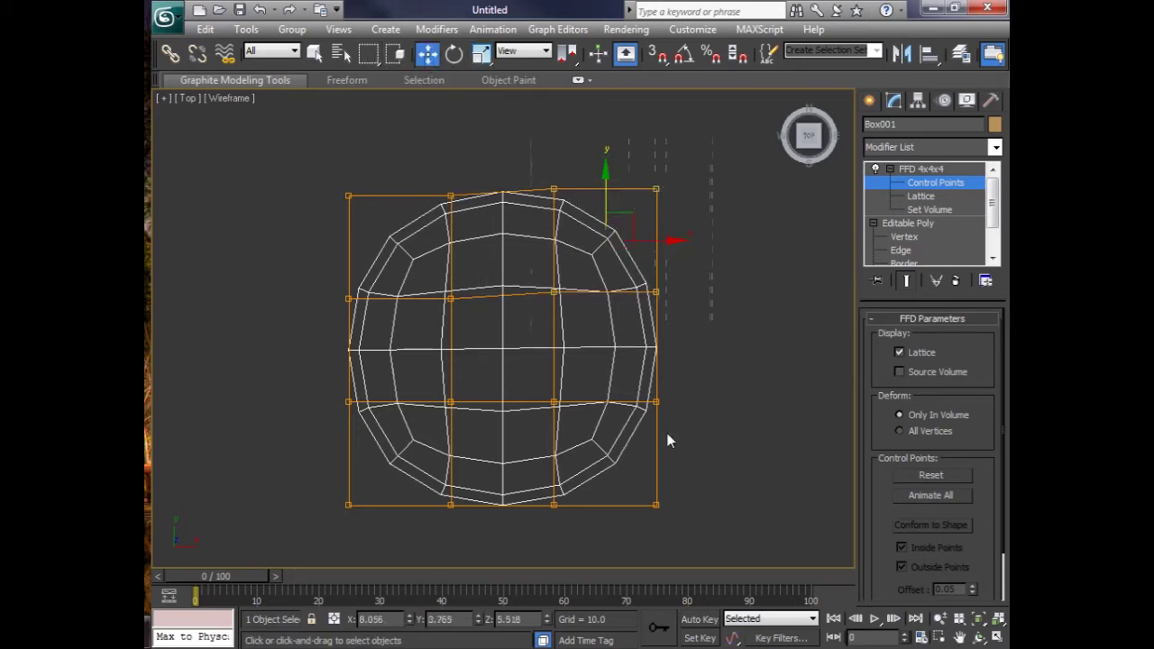
left_click(687, 467)
left_click_drag(704, 556, 482, 383)
left_click_drag(631, 431, 638, 441)
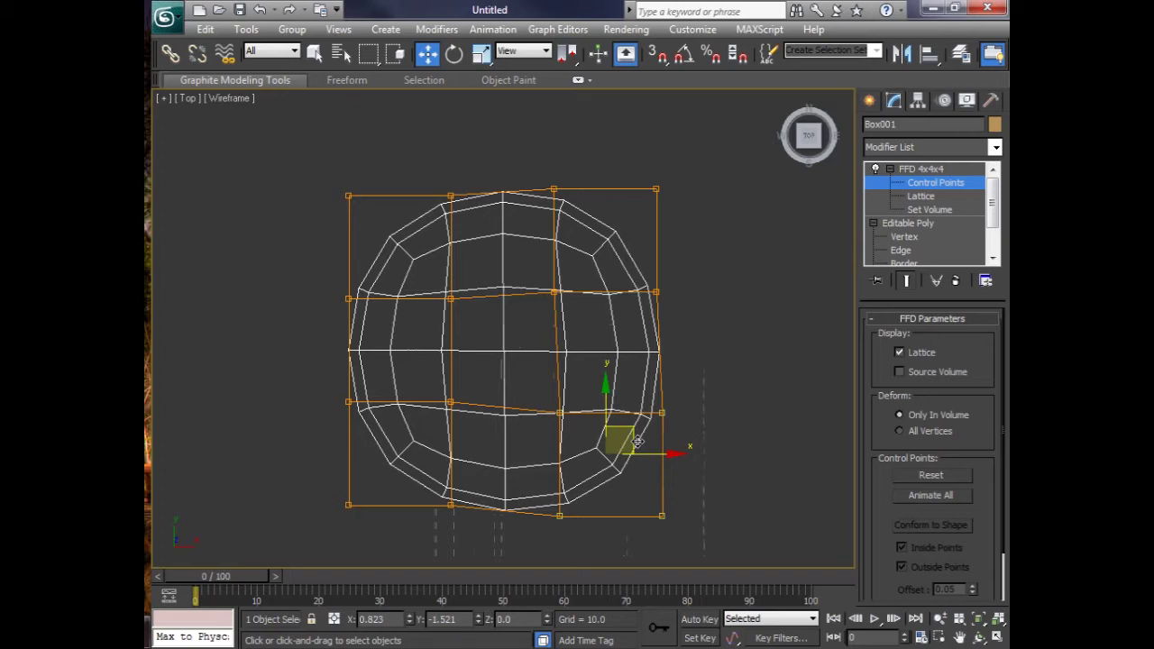
Step: In the top view, lower the left edge's third-row lattice point, and the bottom two rows of the three left columns slightly
left_click(301, 430)
left_click_drag(303, 388, 378, 443)
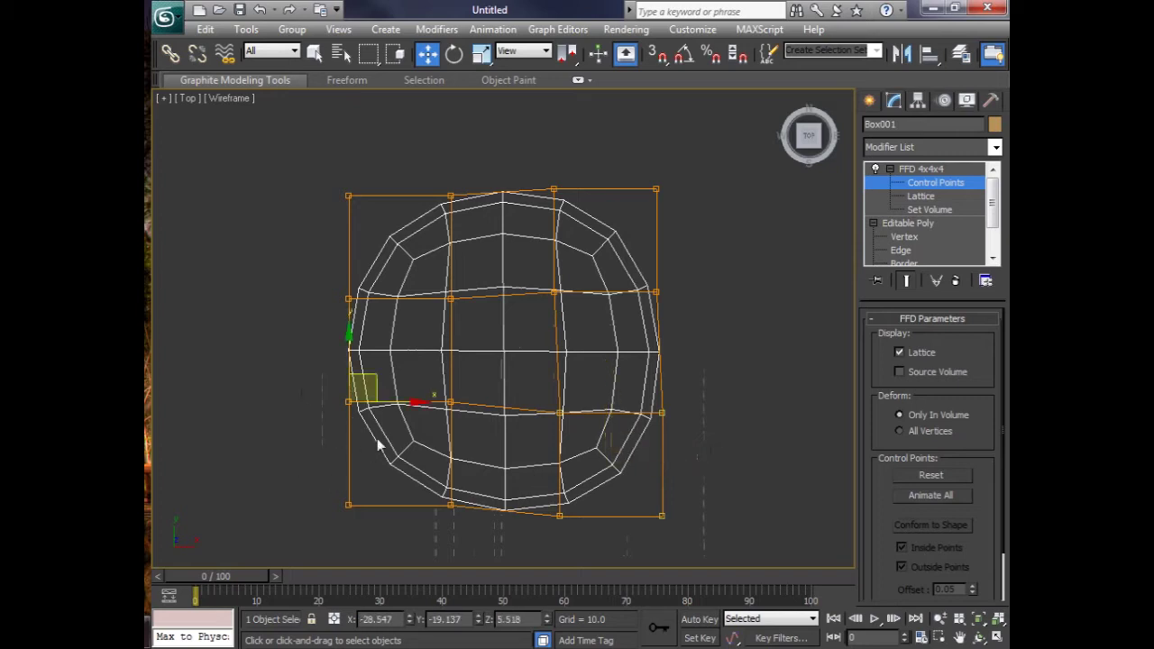
left_click_drag(377, 383, 376, 407)
left_click_drag(250, 395, 545, 595)
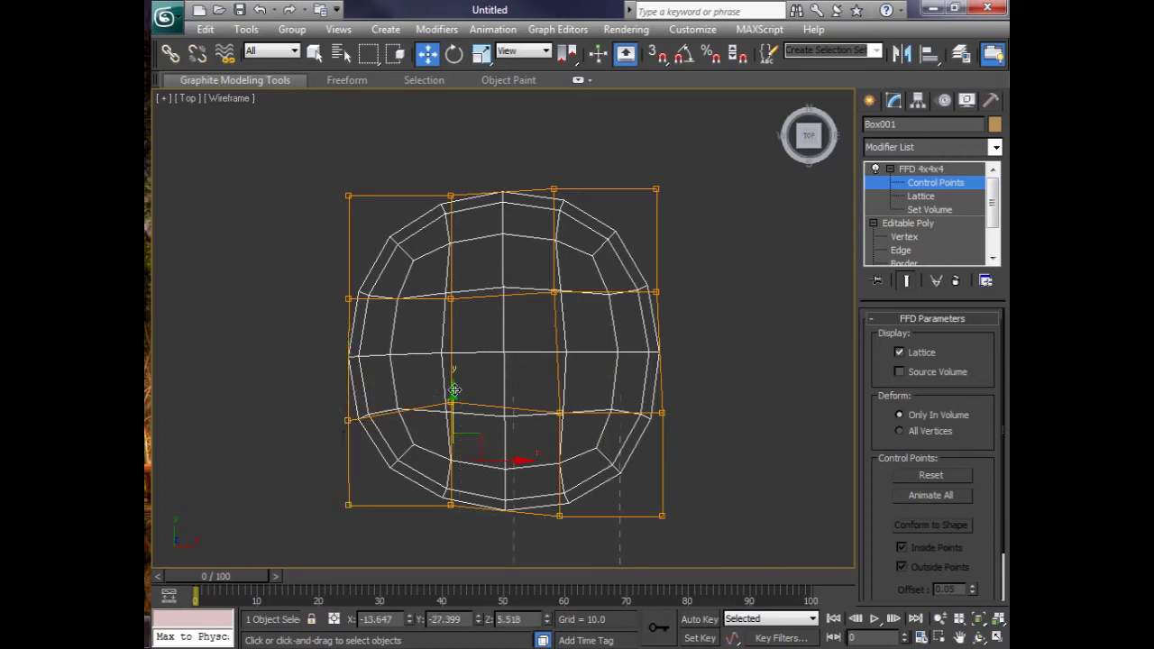
left_click_drag(454, 391, 454, 400)
left_click(712, 419)
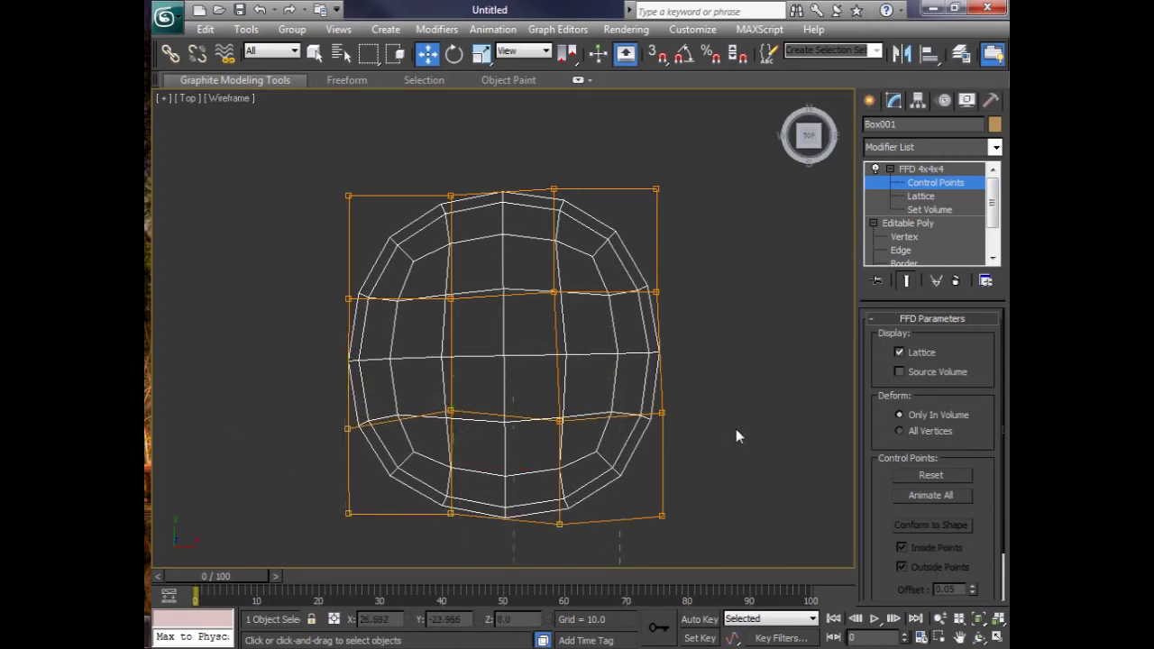
Step: Restore the four-viewport layout and raise the upper lattice points of the disc's right half slightly in the Left view
left_click(999, 637)
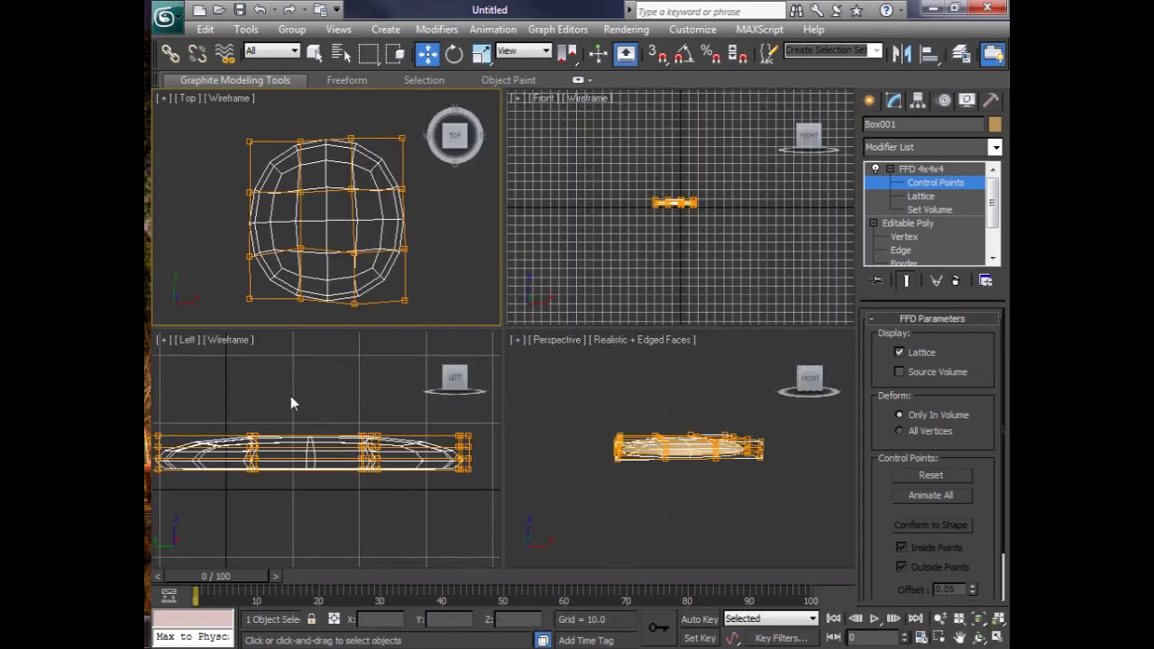
left_click_drag(276, 390, 499, 458)
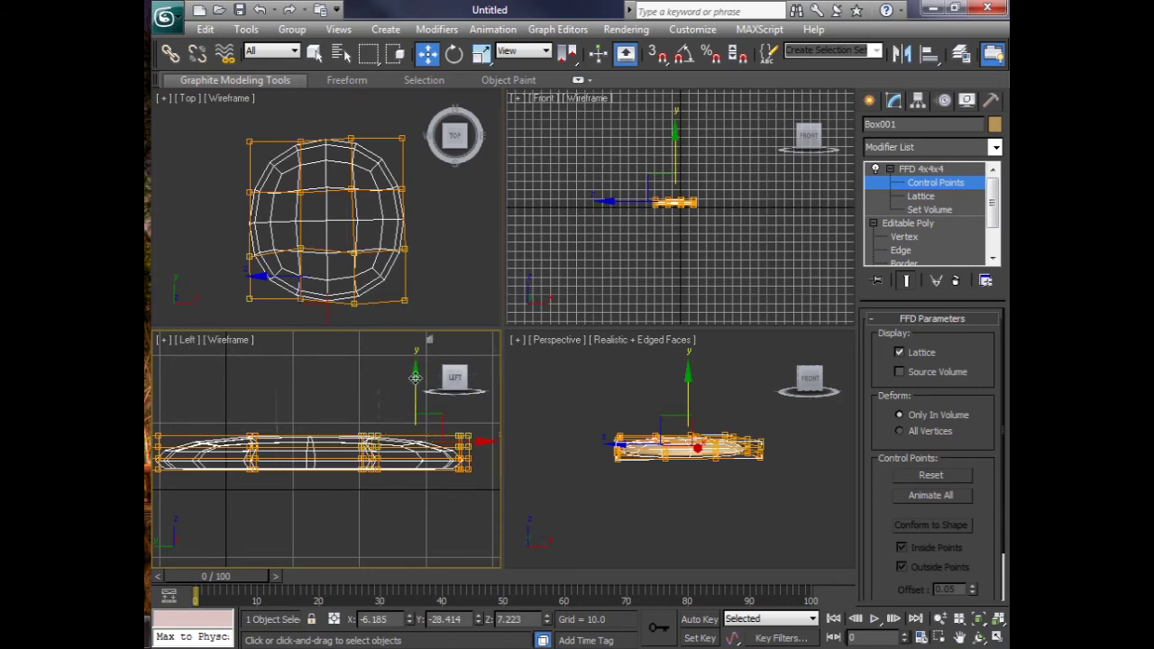
left_click_drag(415, 375, 413, 368)
left_click(350, 351)
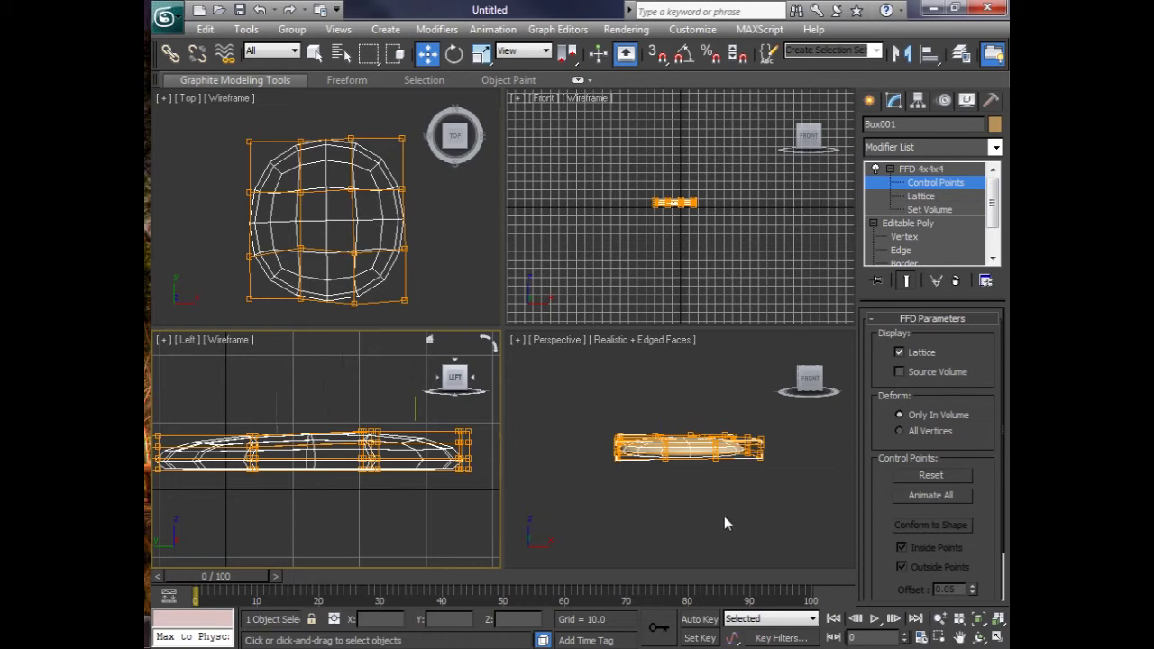
Step: Collapse the disc's whole modifier stack, including the FFD 4x4x4, into an Editable Poly
left_click(916, 170)
right_click(916, 170)
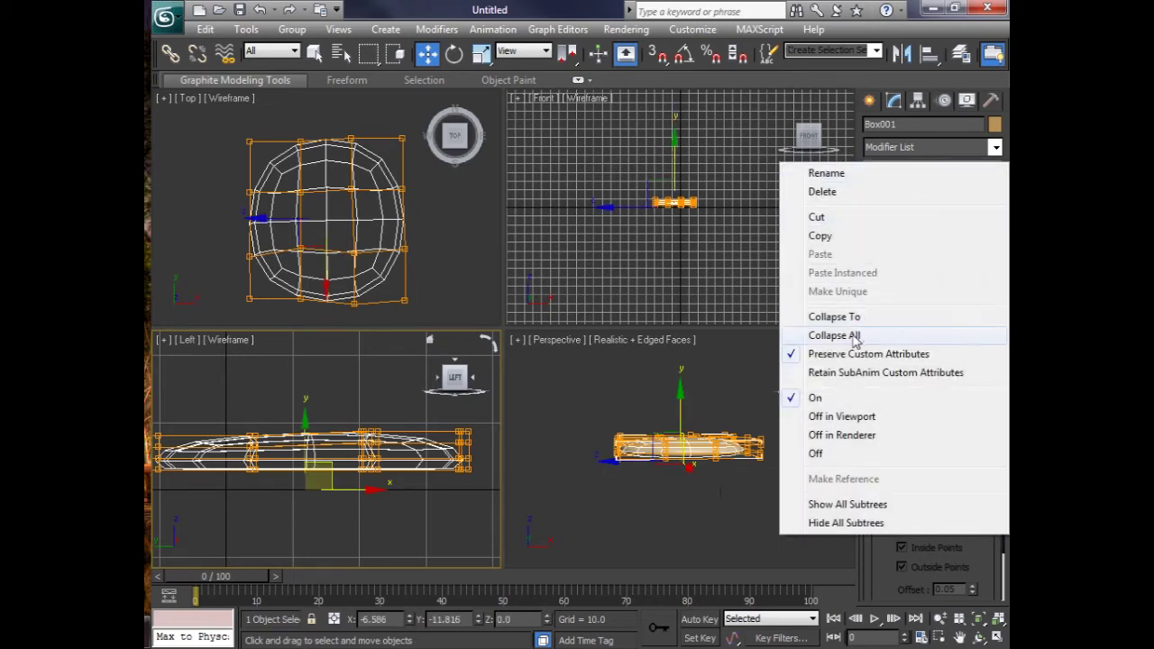
left_click(853, 336)
left_click(665, 381)
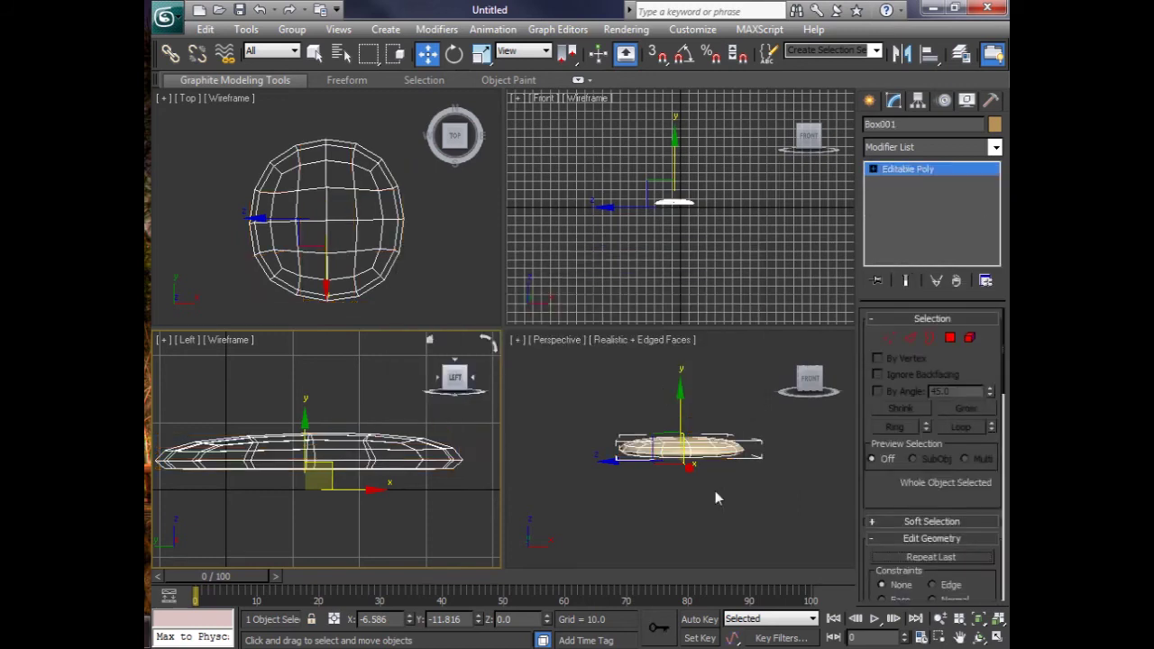
Step: Show the Left viewport full size, shaded without edges, orbit it to see the disc from above, and enter Vertex level
left_click(998, 638)
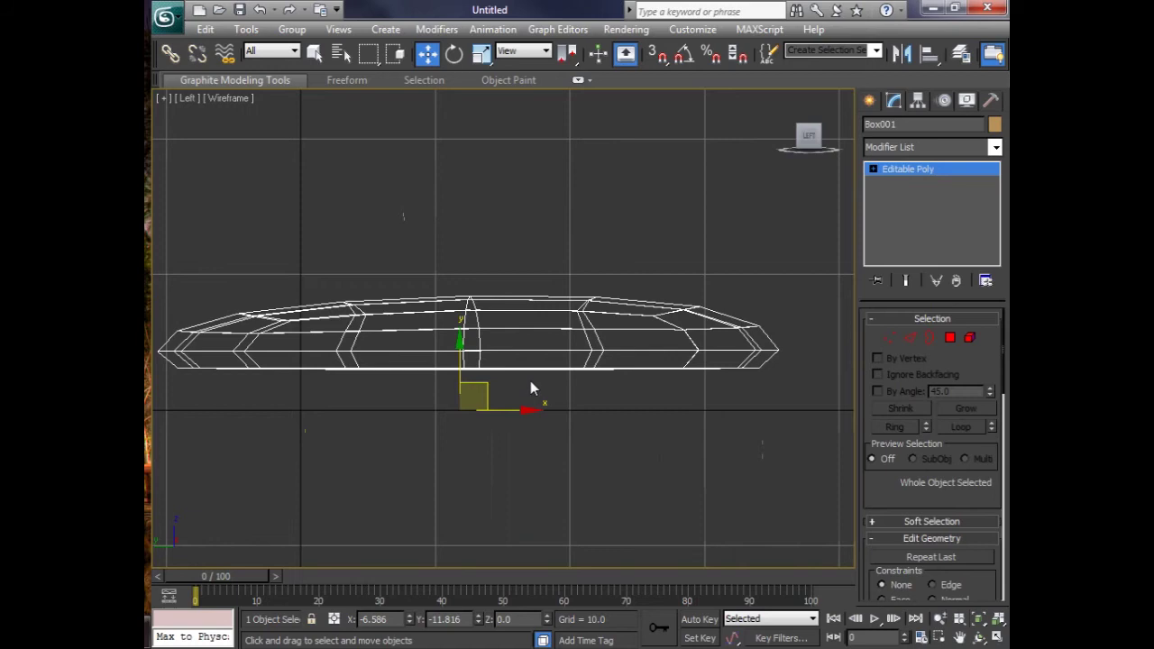
key("F3")
key("F4")
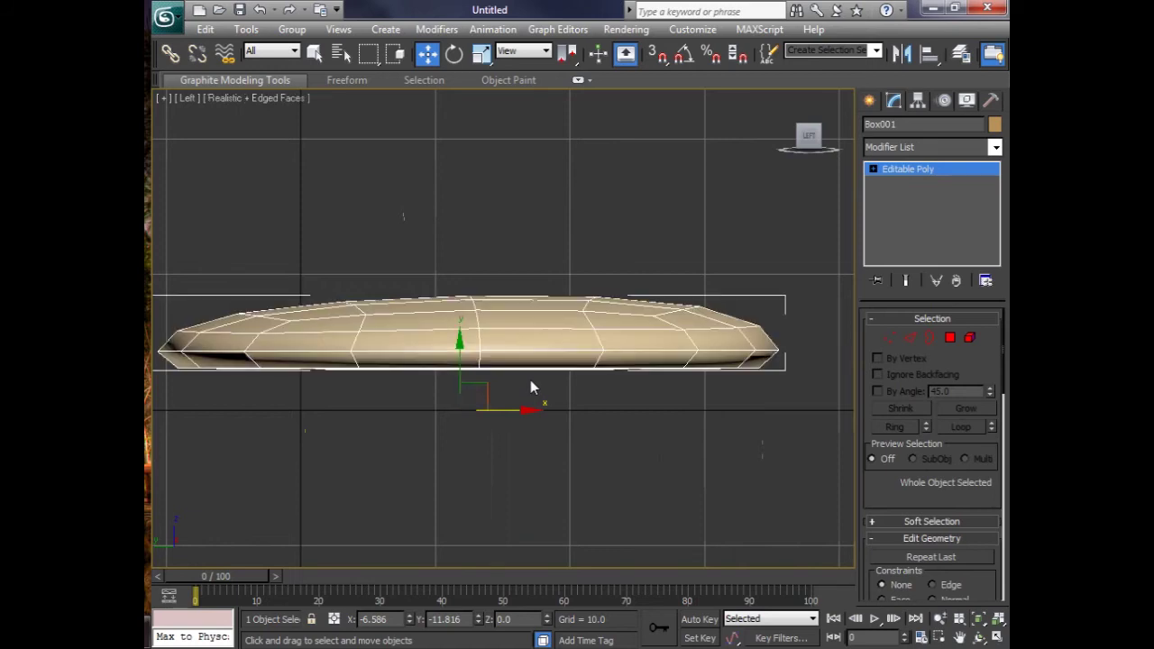
key("F4")
middle_click_drag(569, 339, 577, 384, "alt")
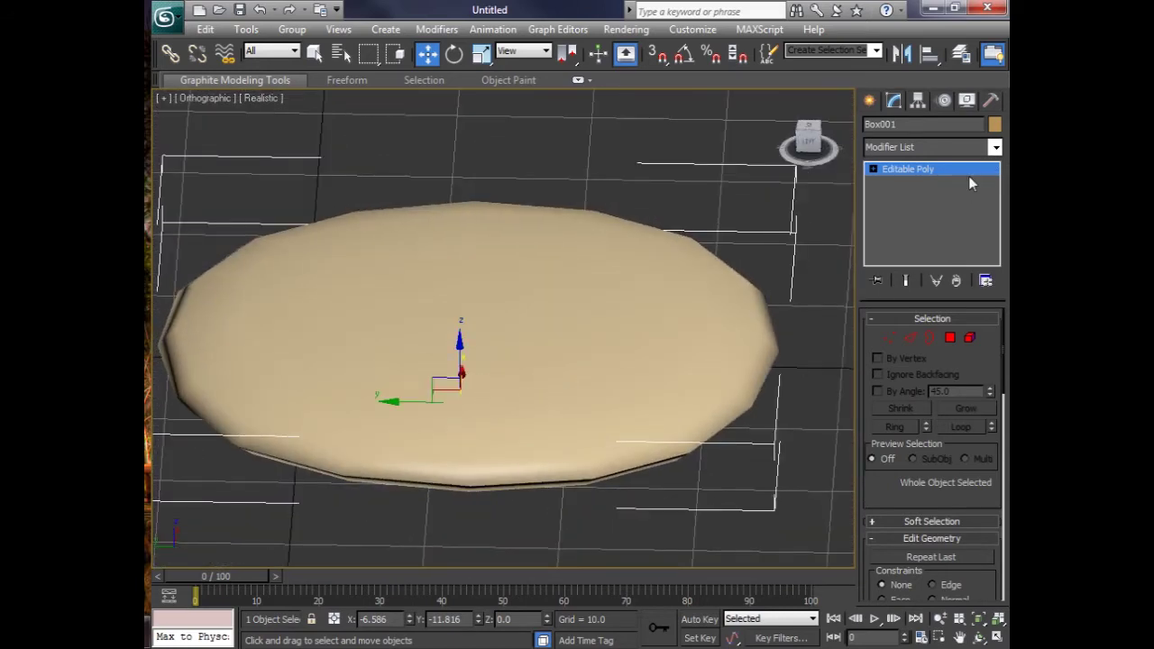
key("1")
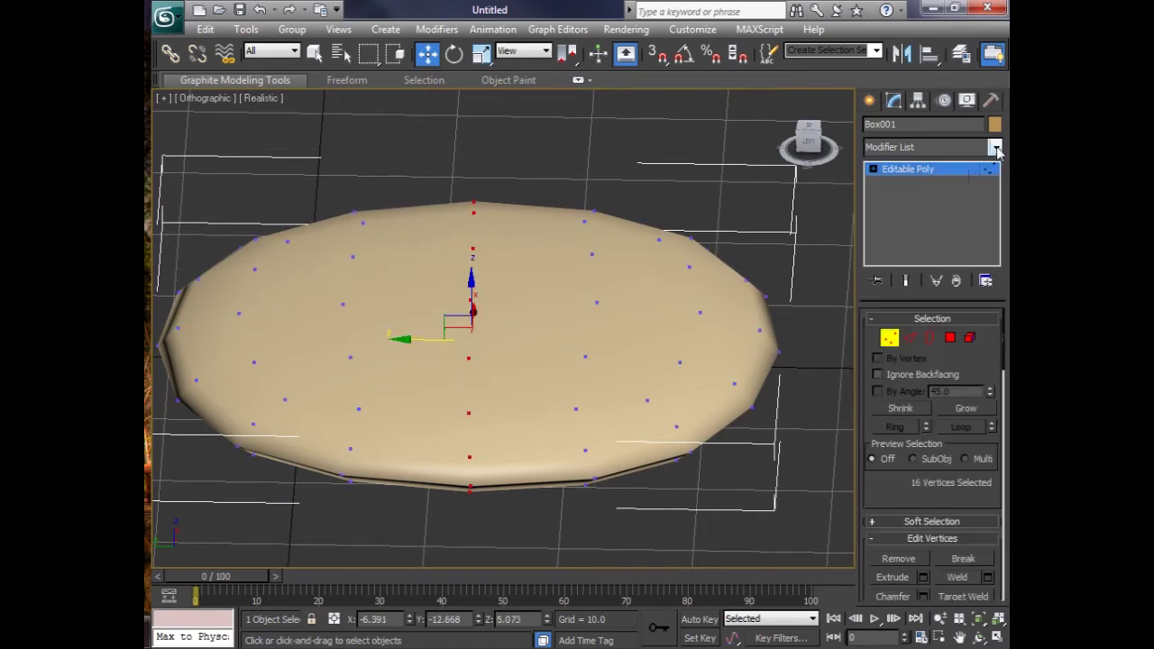
left_click(996, 149)
scroll(997, 264, "down", 3)
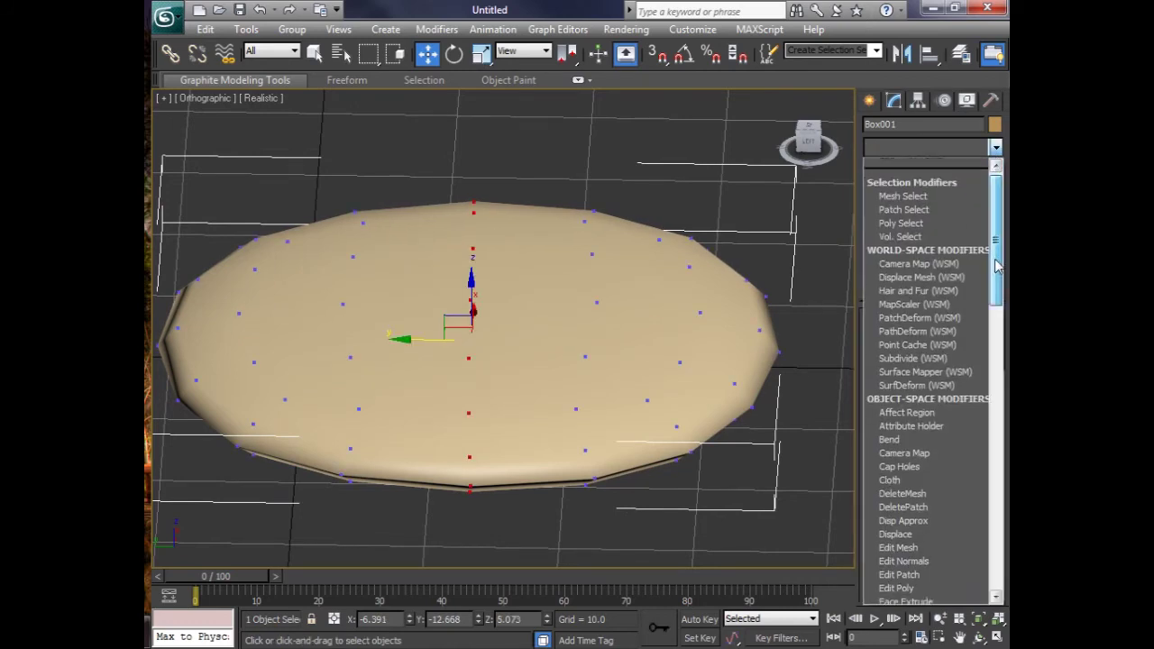
left_click_drag(997, 264, 992, 380)
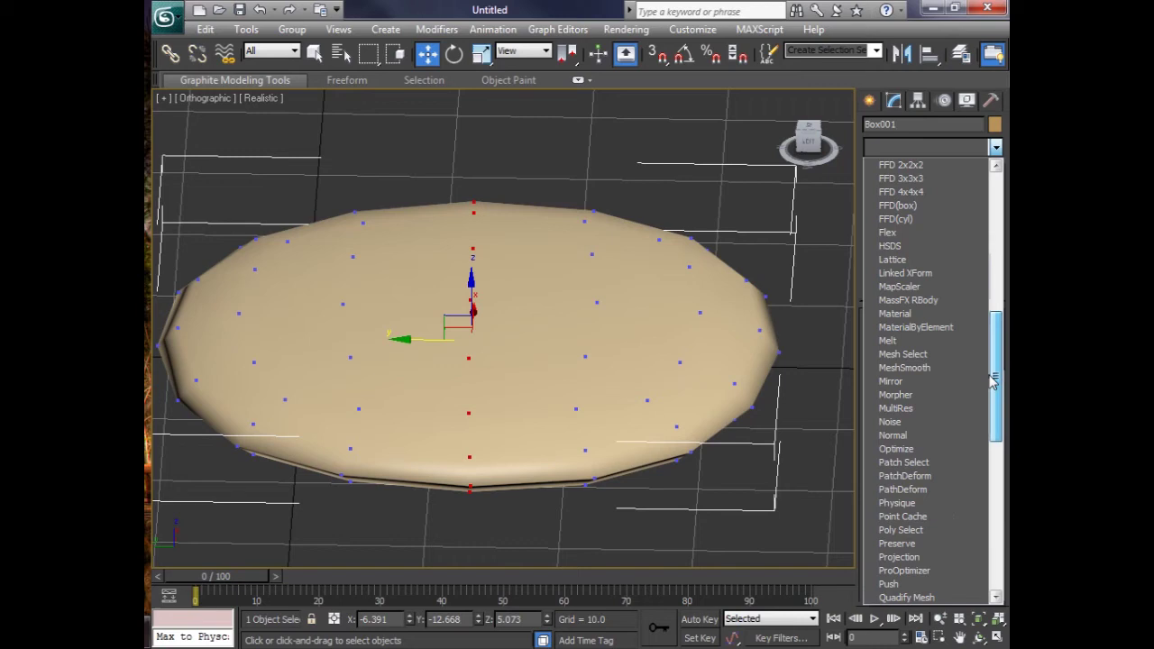
left_click(929, 367)
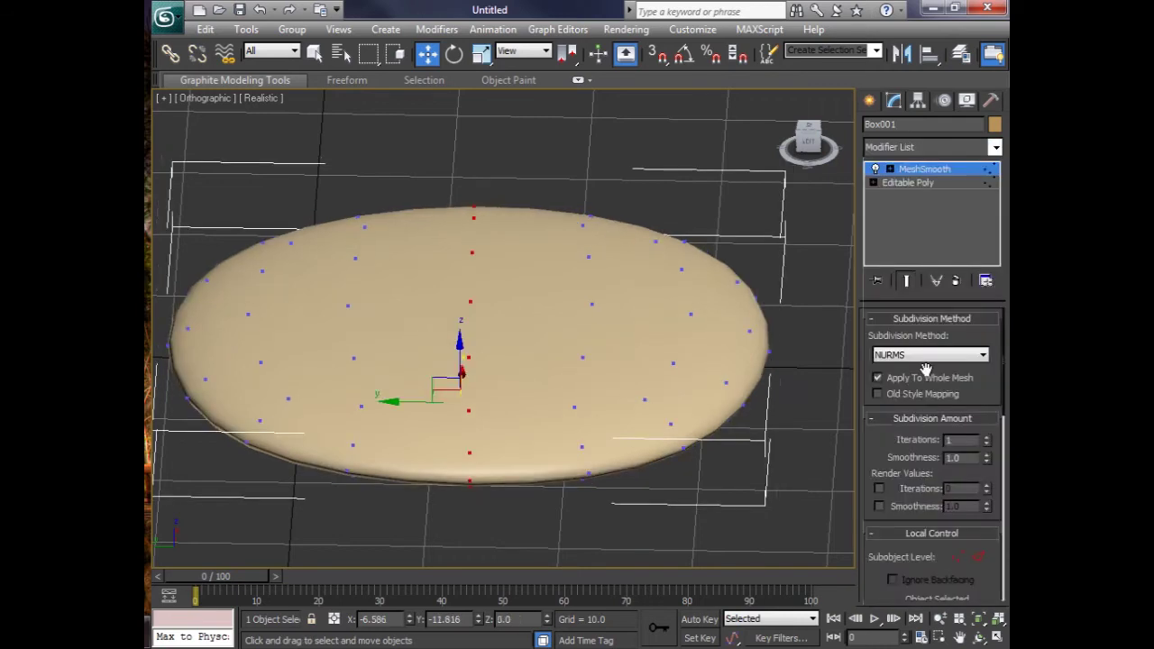
key("ctrl+z")
Step: Leave the Vertex level of the Editable Poly and apply a MeshSmooth modifier to the whole disc
left_click(895, 171)
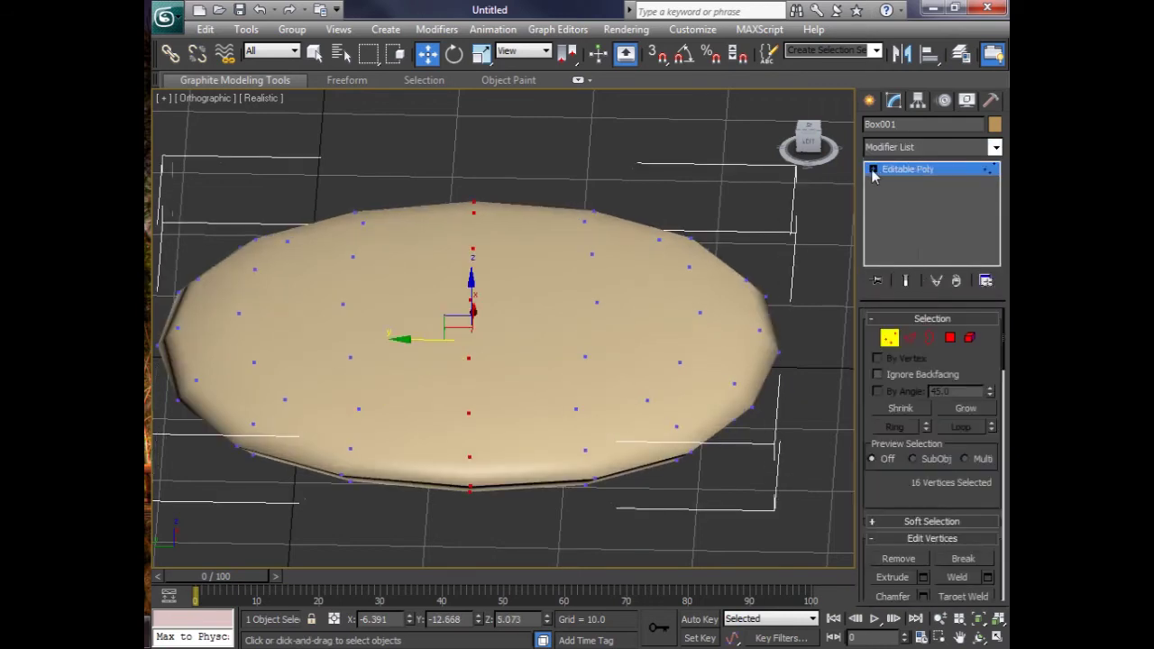
left_click(873, 170)
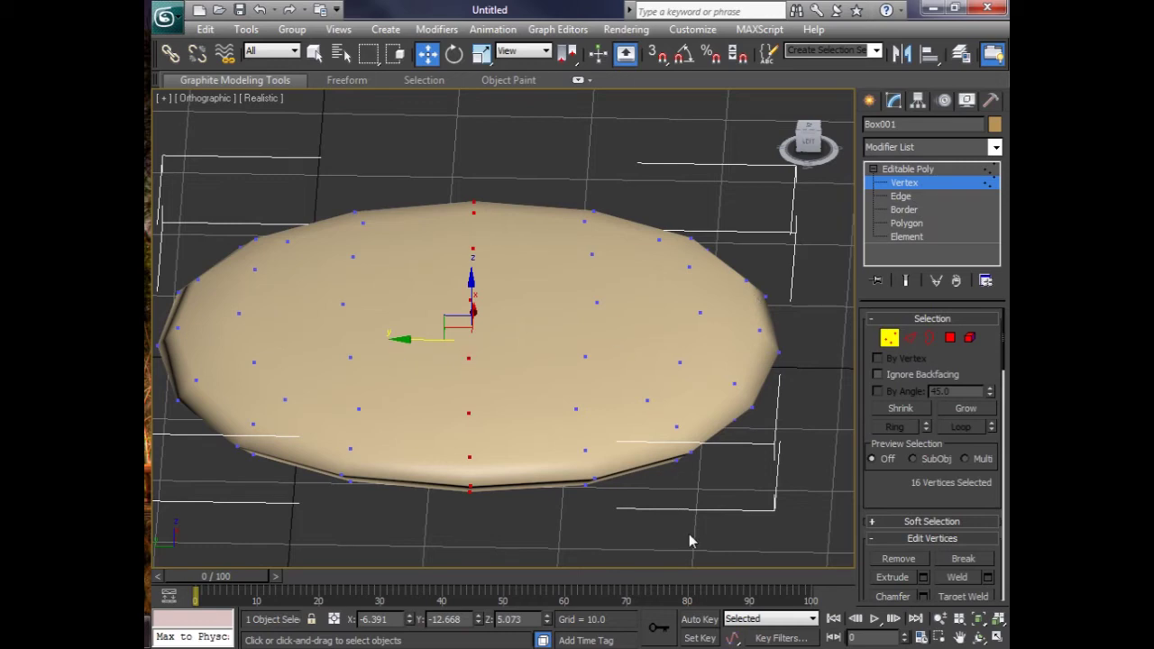
left_click(913, 170)
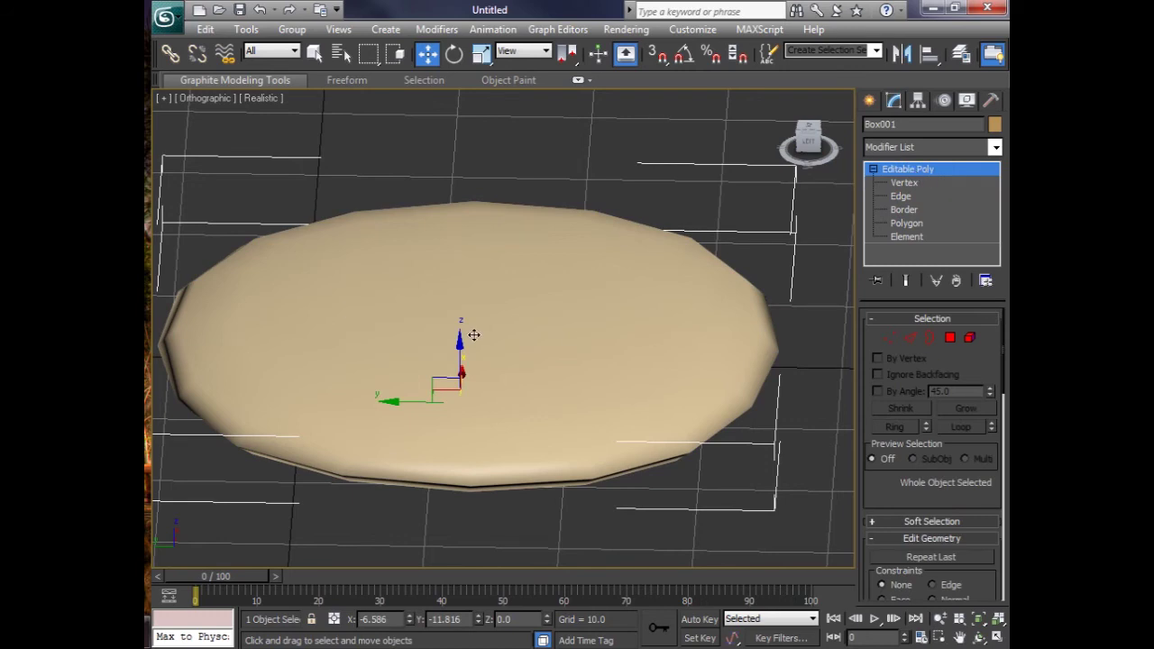
left_click(996, 147)
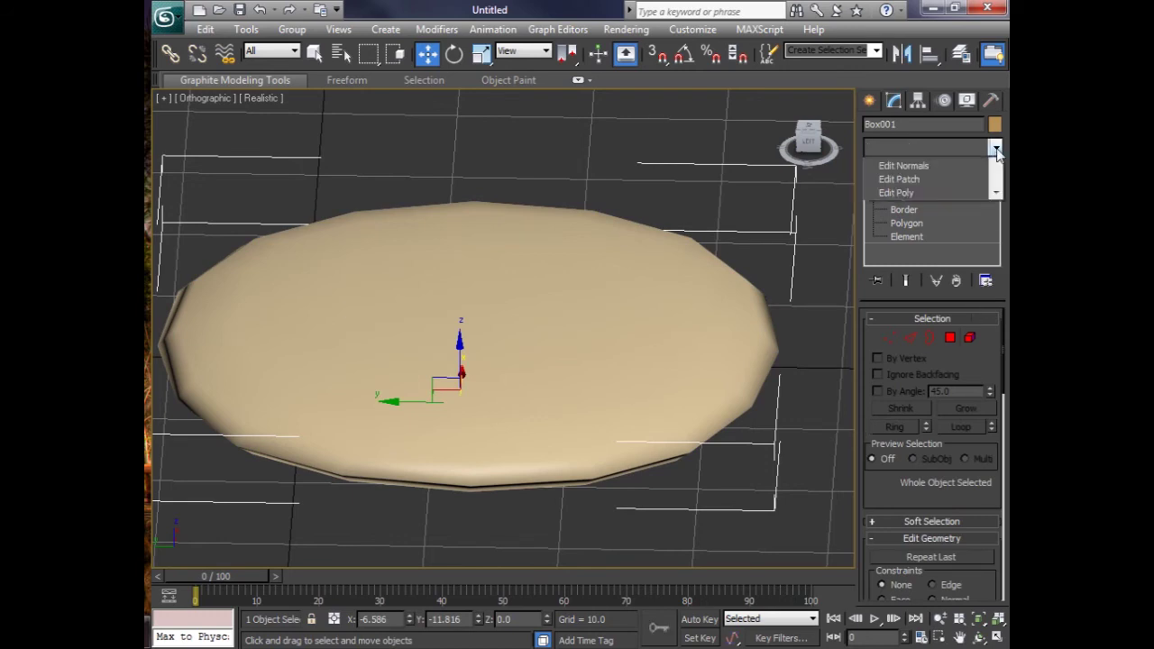
left_click_drag(996, 177, 969, 356)
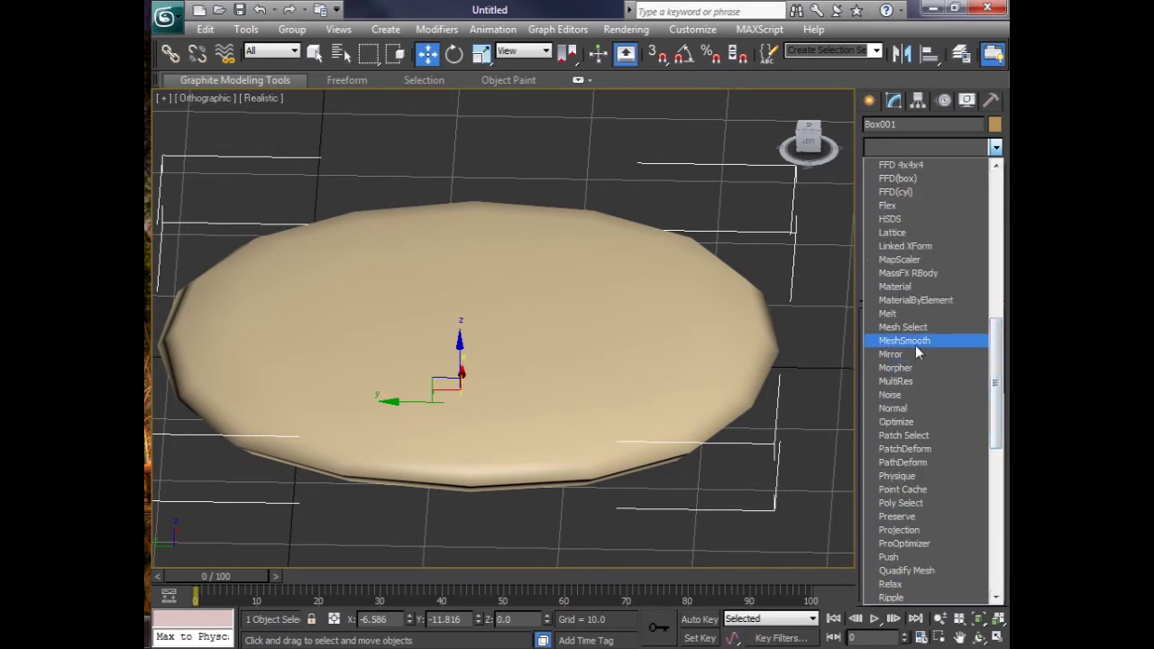
left_click(916, 343)
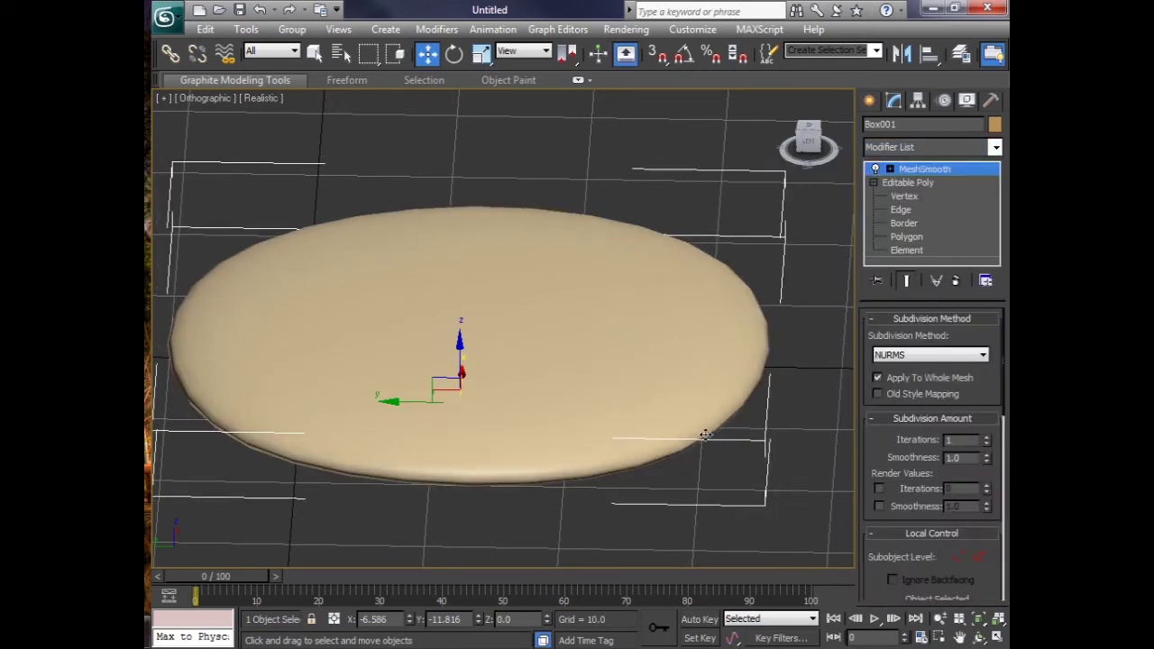
Step: Test-render the smoothed disc from a higher angle, close the render and inspect the disc's surface
mouse_move(611, 503)
middle_mouse_down("alt")
mouse_move(623, 455)
mouse_move(609, 440)
mouse_move(603, 488)
mouse_move(572, 497)
mouse_move(578, 544)
mouse_move(609, 507)
middle_mouse_up("alt")
key("shift+q")
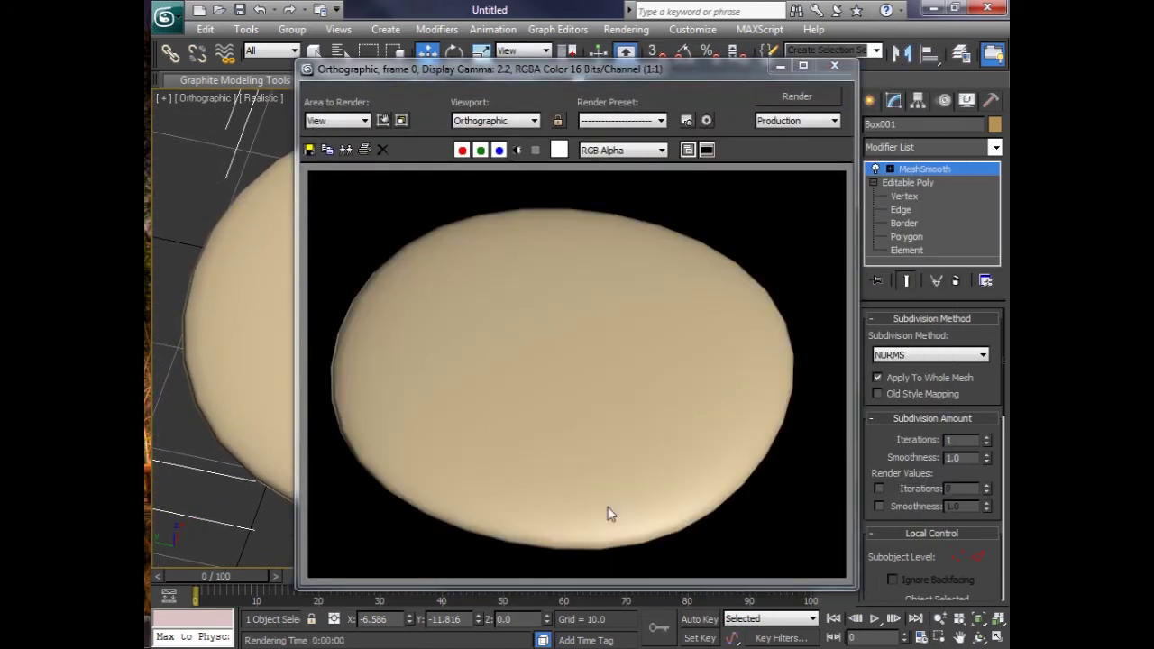
left_click(836, 67)
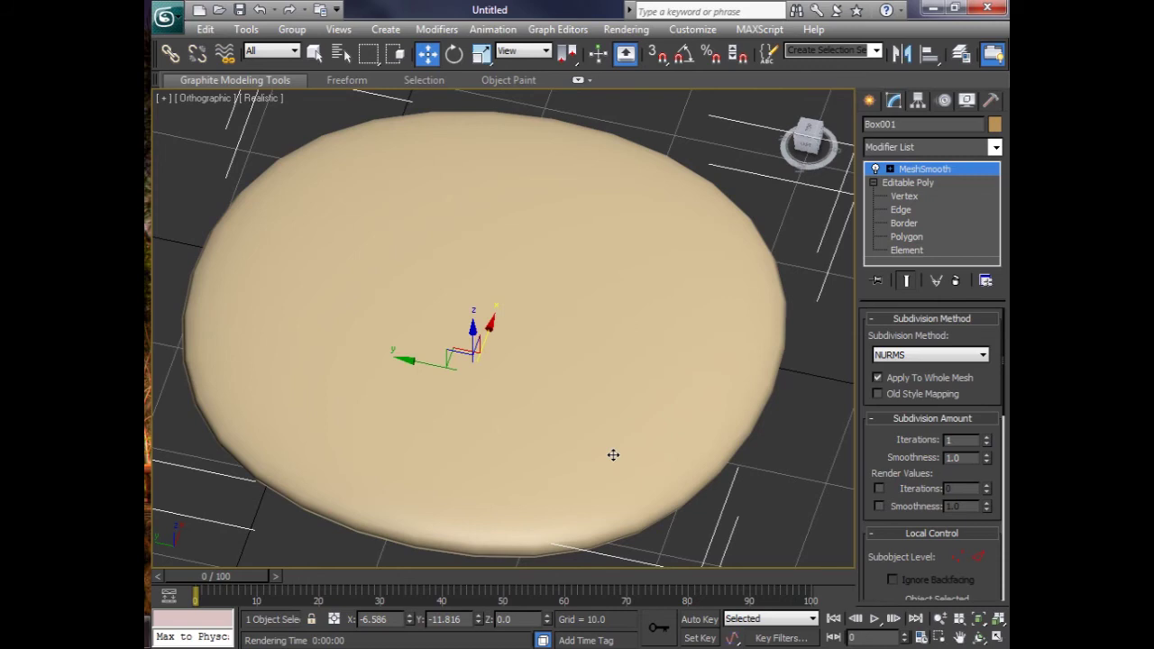
scroll(617, 449, "down", 3)
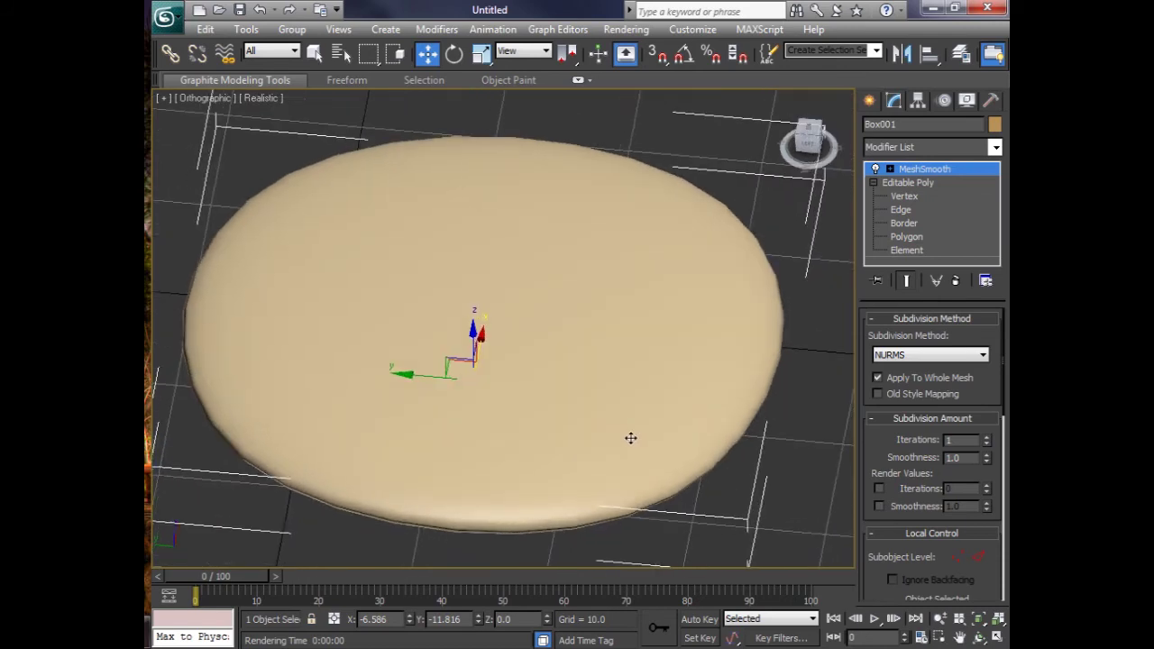
scroll(631, 438, "up", 3)
Step: Restore the four-viewport layout and set the Orthographic viewport back to Left view, with its grid hidden and the disc framed
left_click(997, 637)
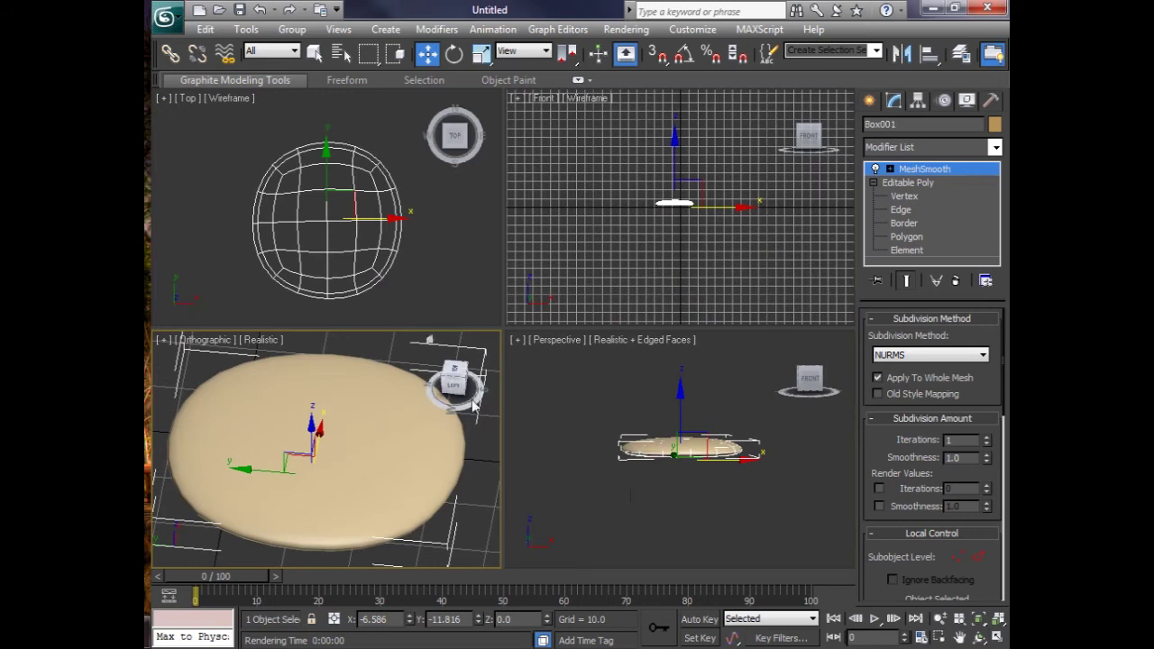
left_click(456, 379)
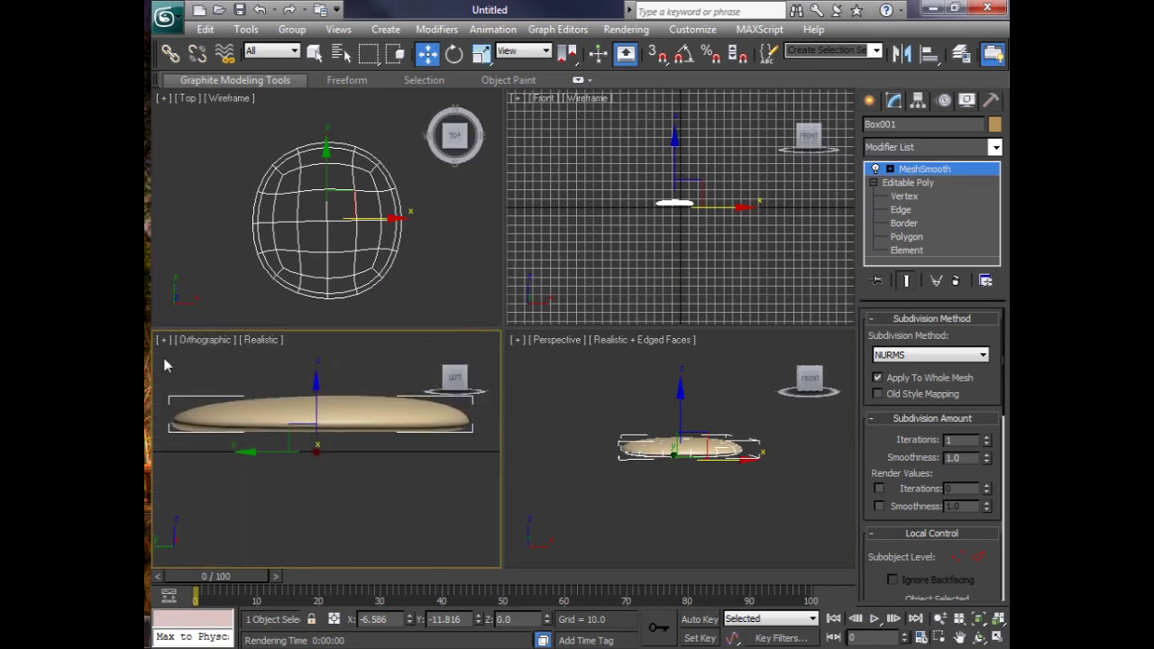
left_click(192, 342)
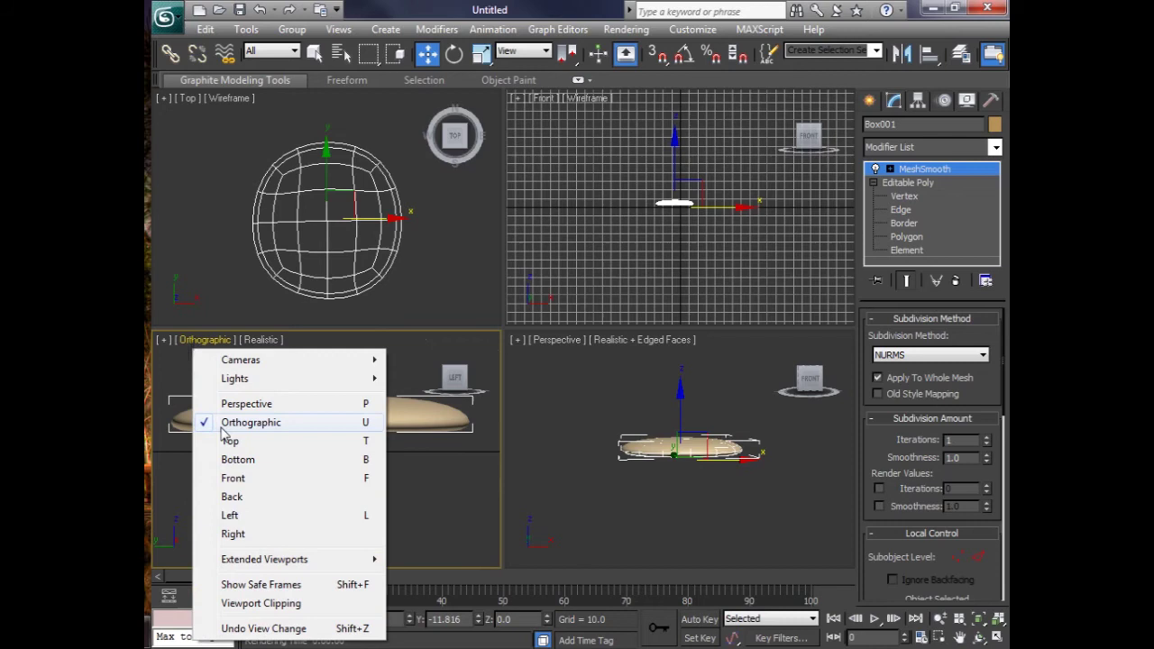
left_click(238, 515)
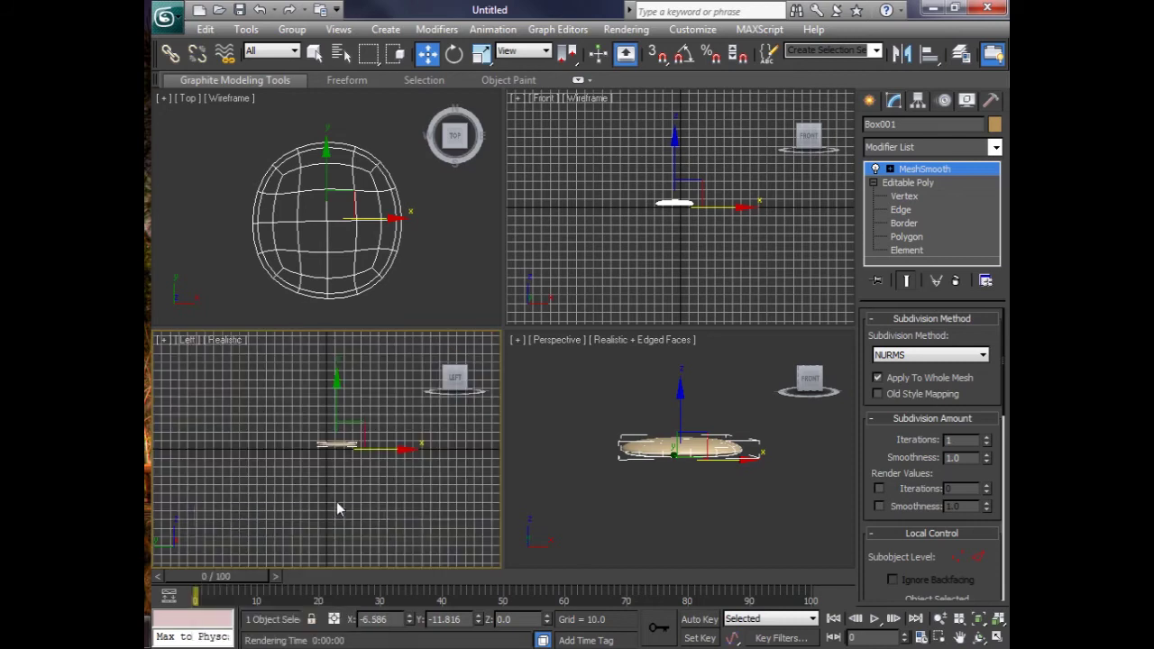
scroll(378, 492, "up", 4)
middle_click_drag(353, 497, 394, 510)
key("g")
scroll(412, 515, "up", 3)
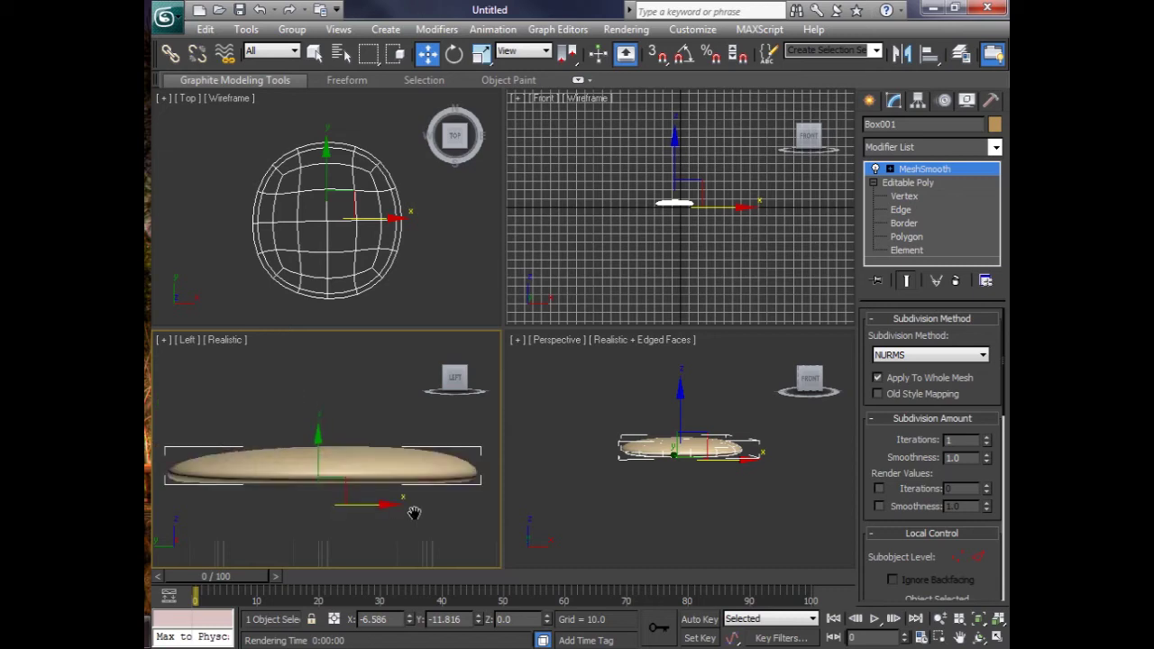
Step: Add a UVW Map modifier above MeshSmooth on the disc and set its mapping to Spherical
left_click(568, 425)
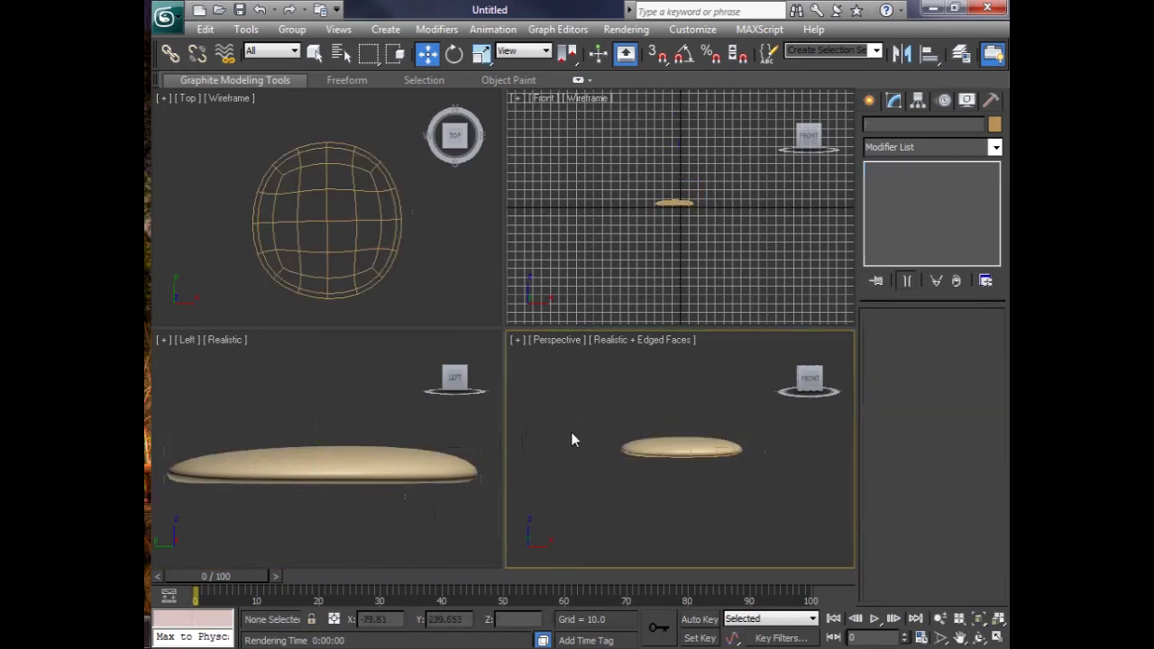
mouse_move(575, 435)
middle_mouse_down("alt")
mouse_move(544, 479)
mouse_move(559, 437)
middle_mouse_up("alt")
scroll(543, 476, "up", 4)
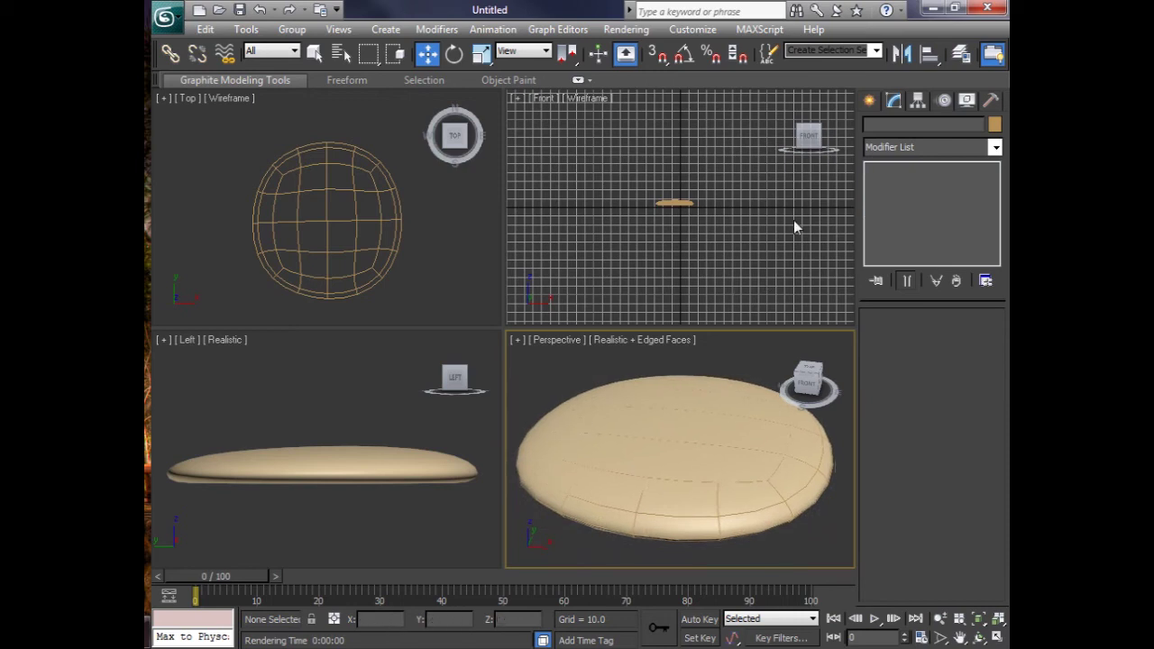
left_click(678, 450)
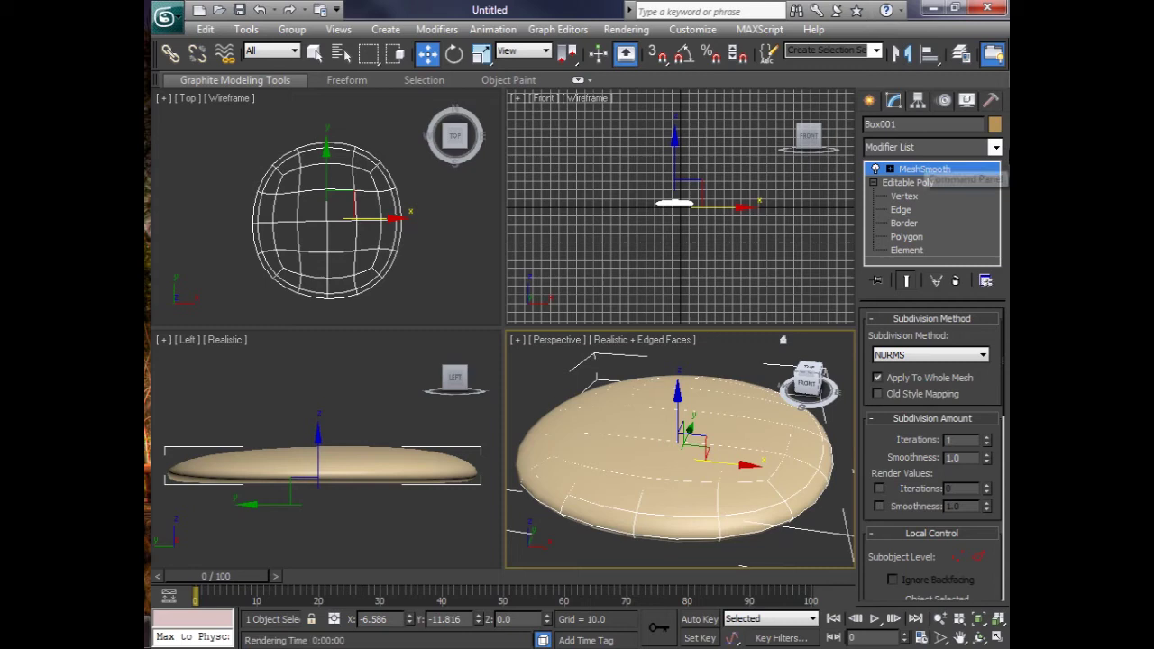
left_click(996, 146)
left_click_drag(996, 202, 968, 557)
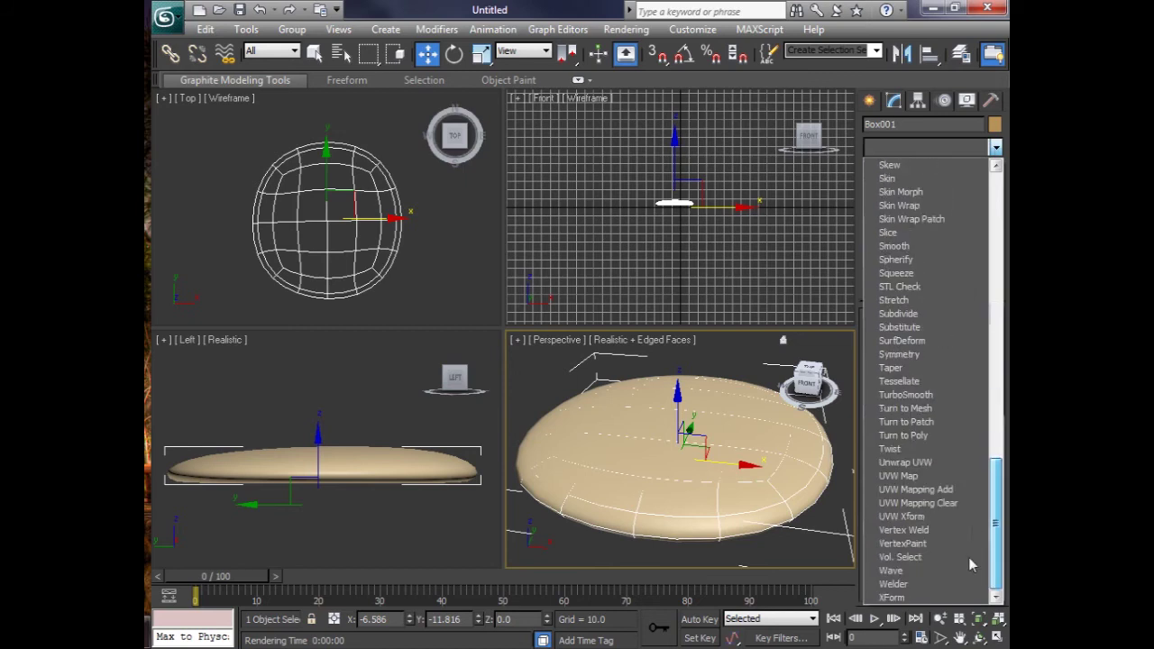
left_click(905, 476)
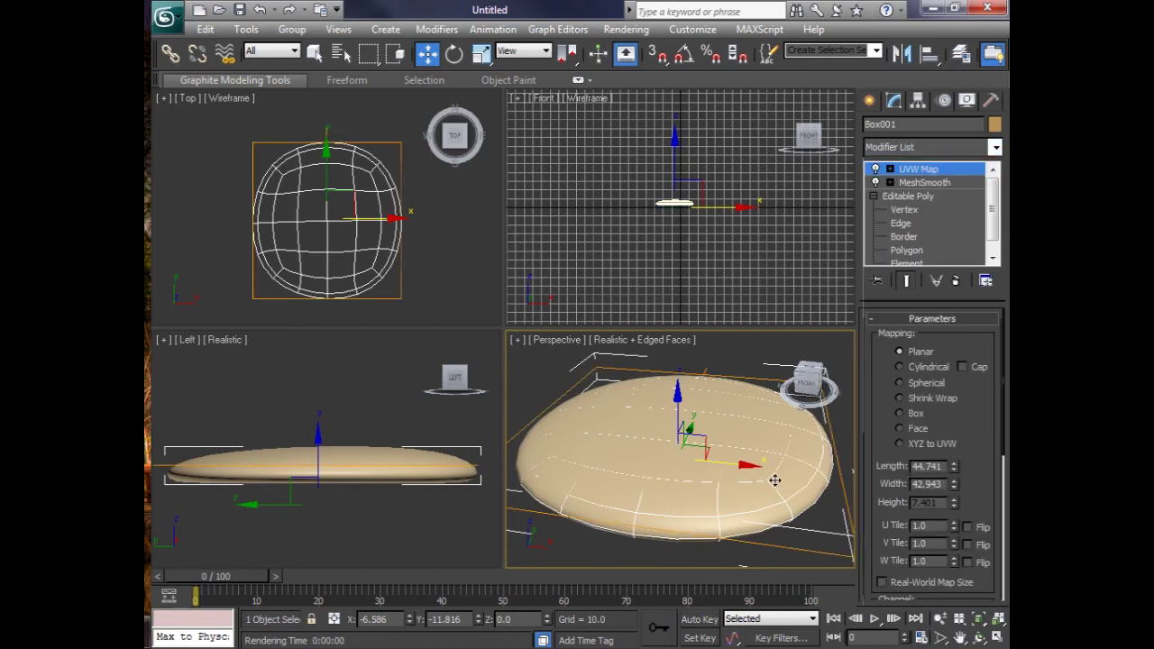
scroll(773, 479, "down", 5)
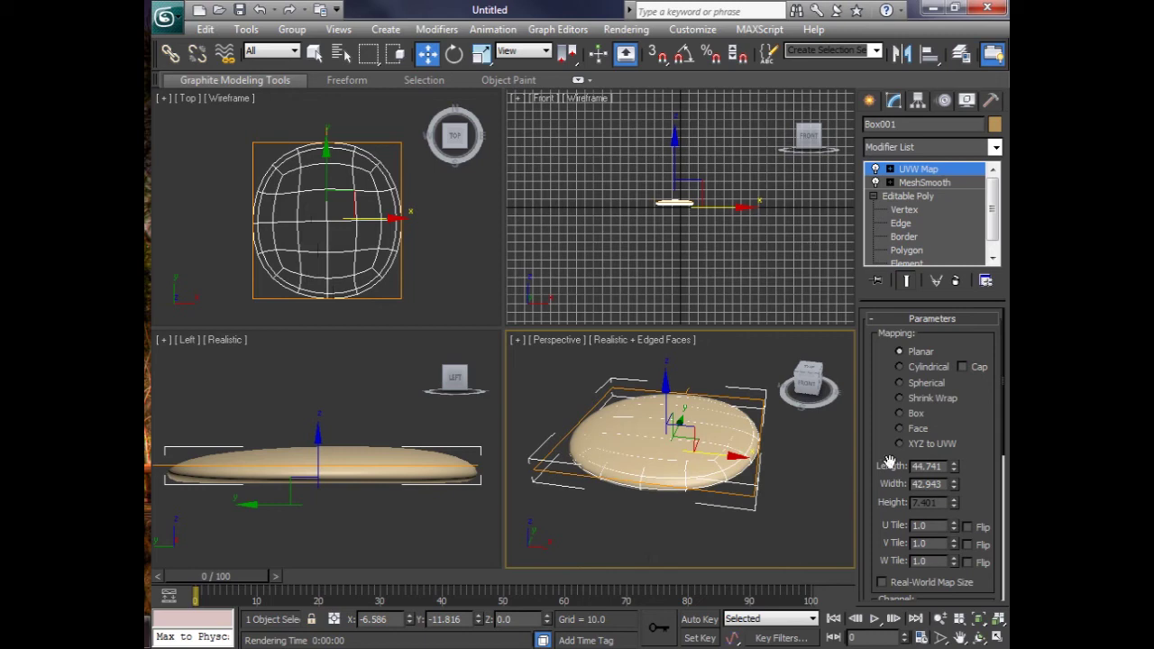
left_click(899, 382)
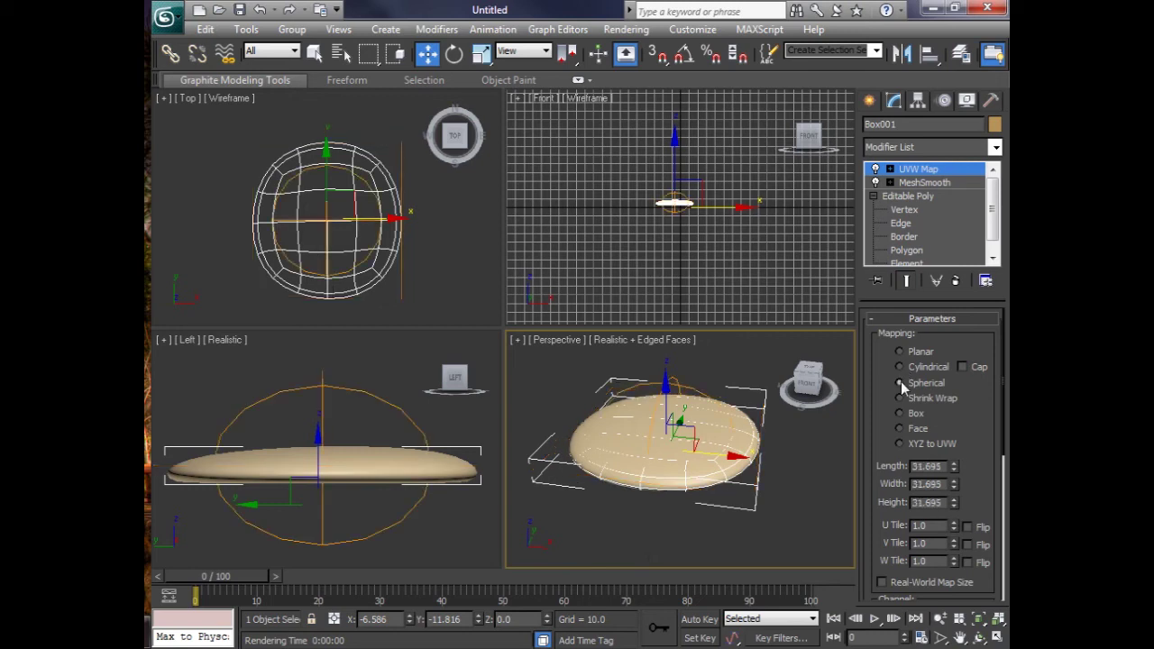
Step: Hide the Front view's grid and fit the spherical mapping gizmo to the disc with length 43.889, width 46.909 and height 13.312
left_click(997, 637)
scroll(618, 451, "up", 3)
middle_click_drag(620, 436, 628, 463)
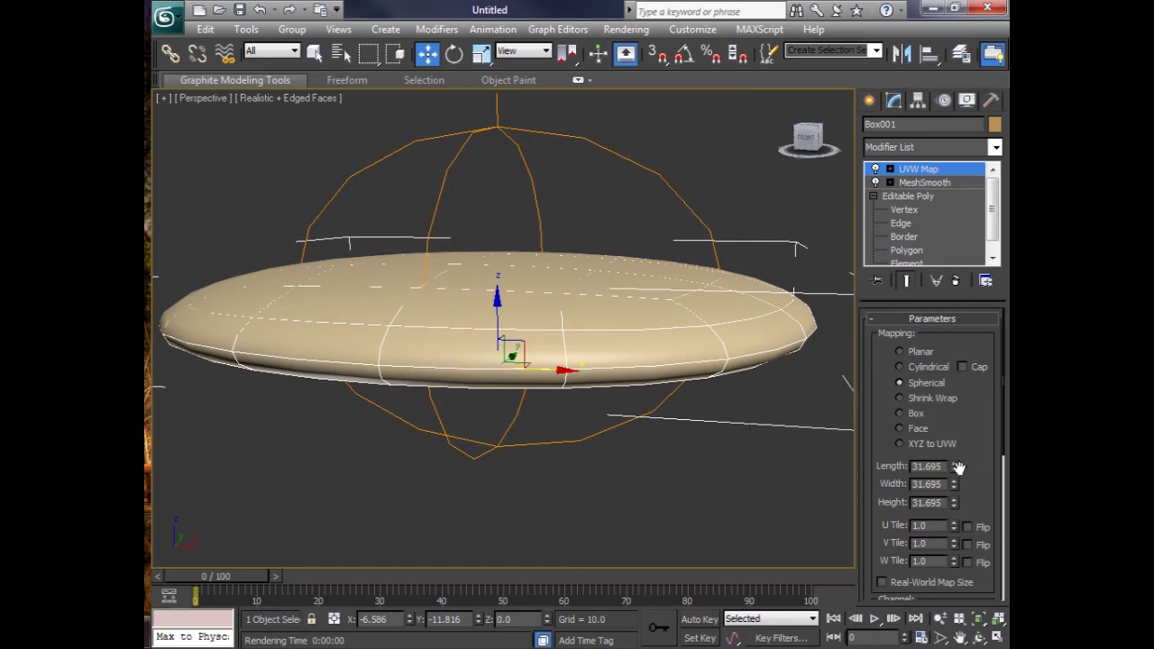
left_click_drag(954, 467, 955, 451)
left_click(997, 637)
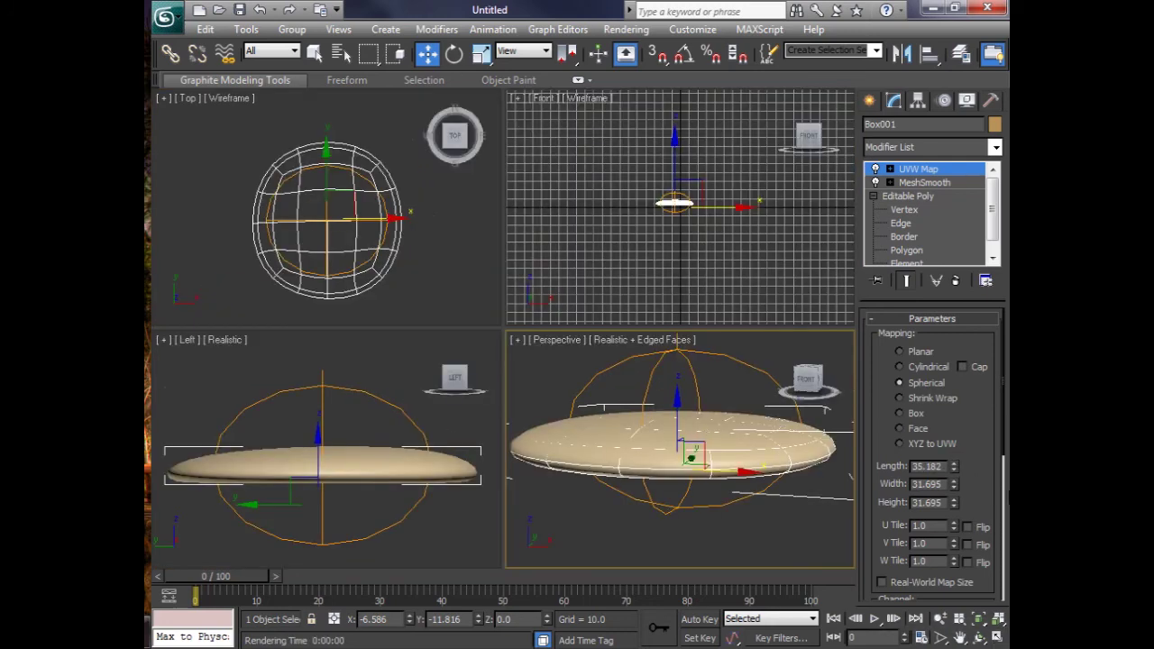
left_click_drag(954, 466, 954, 461)
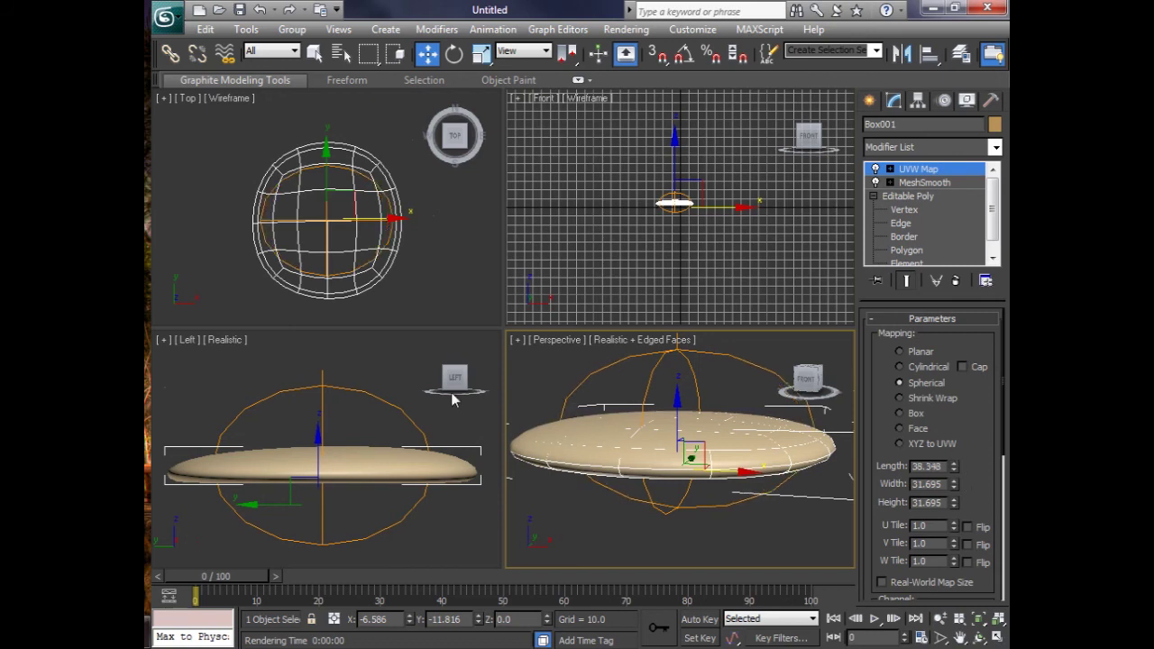
right_click(376, 364)
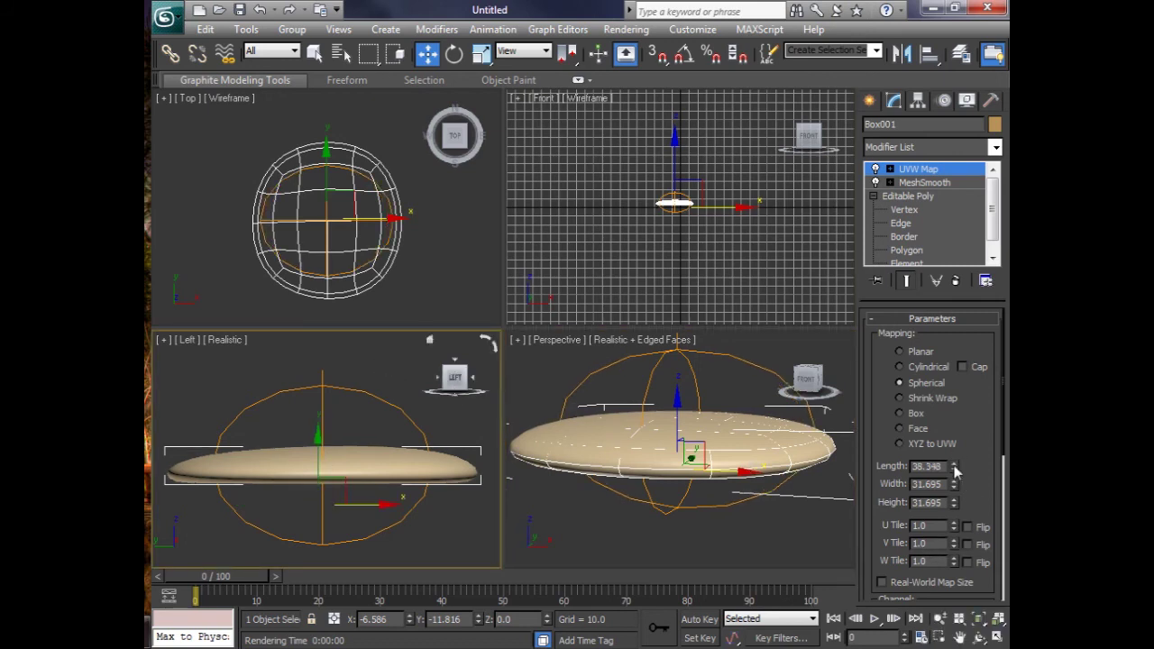
left_click_drag(954, 468, 954, 461)
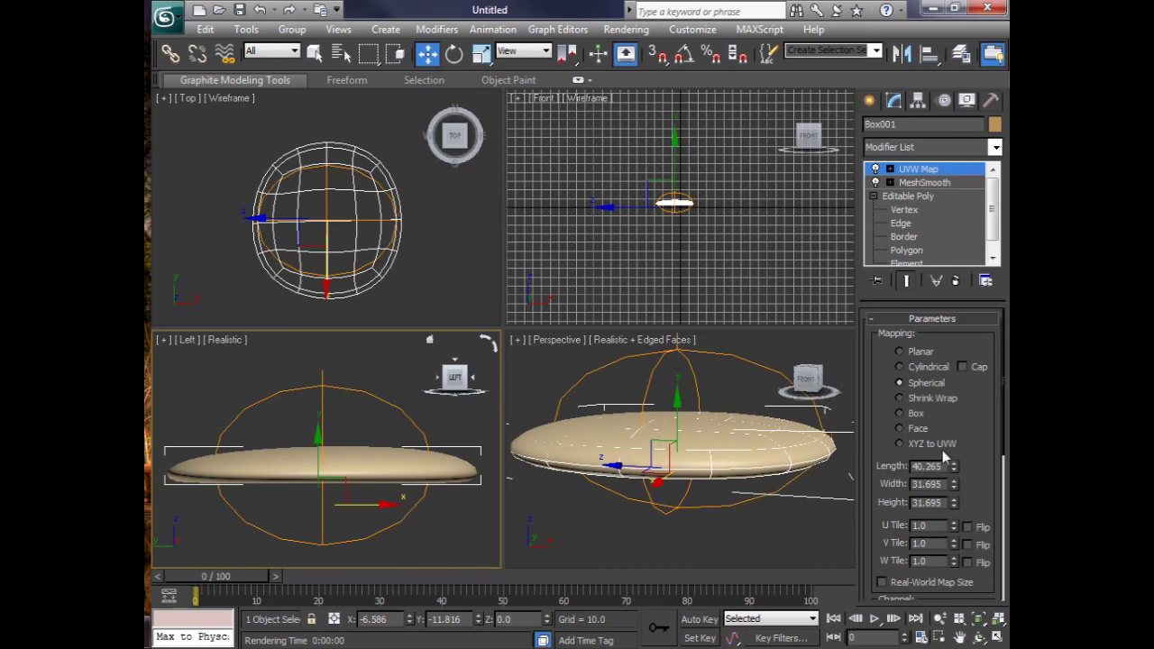
right_click(823, 271)
key("ctrl+shift+z")
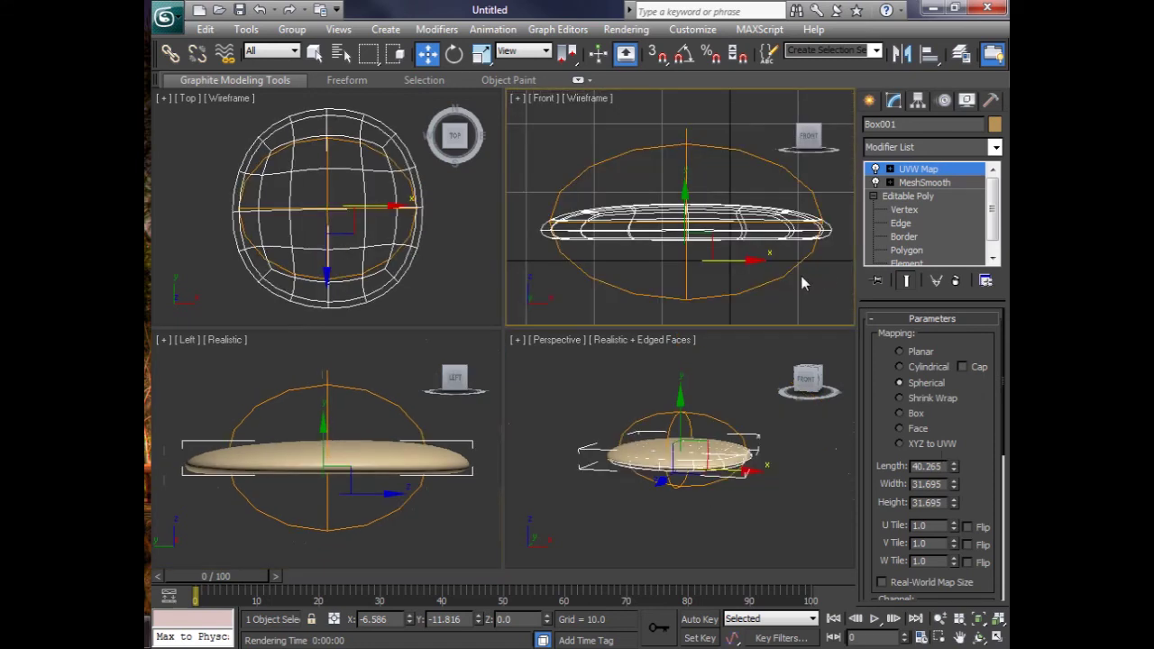
key("g")
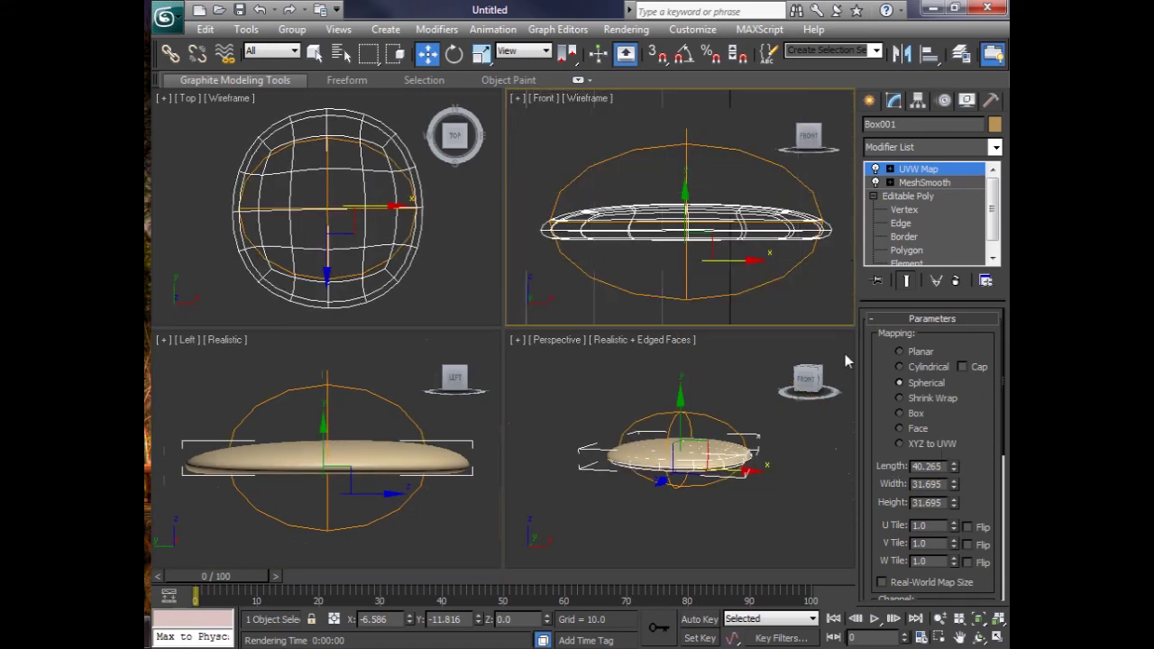
left_click_drag(954, 463, 959, 439)
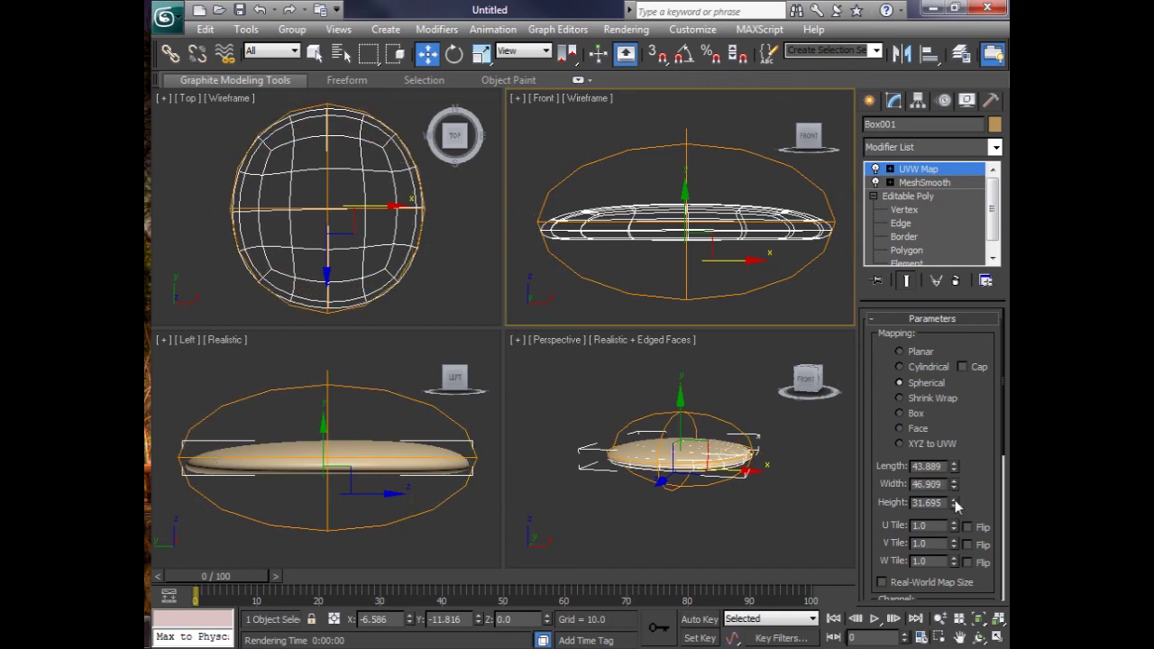
left_click_drag(954, 505, 943, 551)
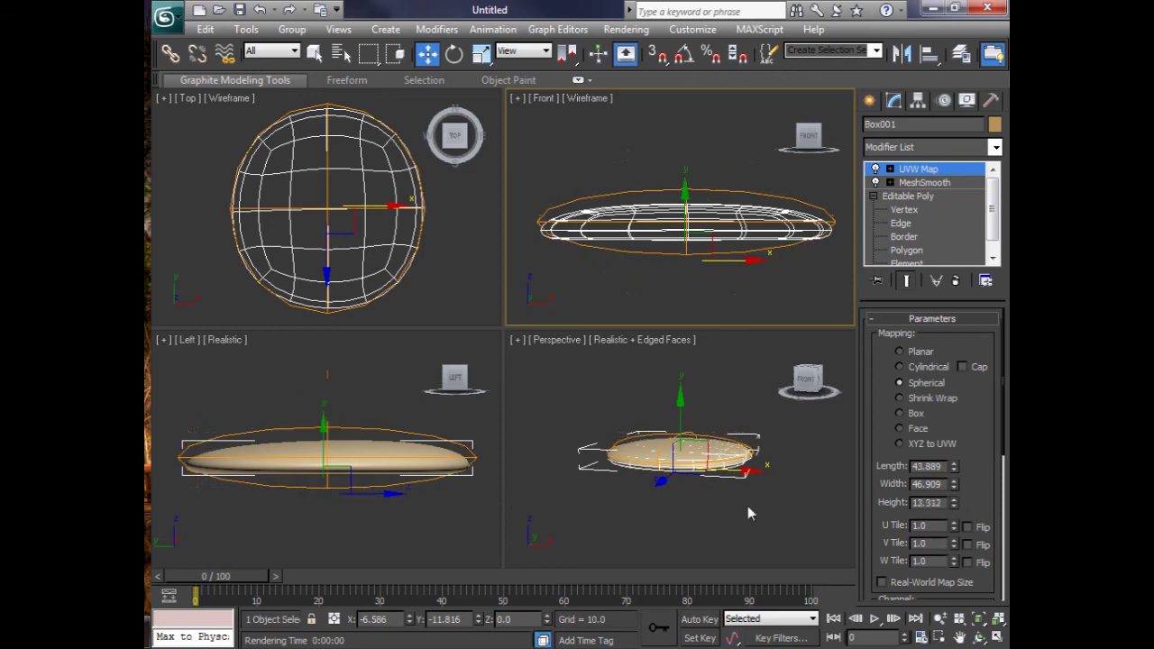
left_click(322, 430)
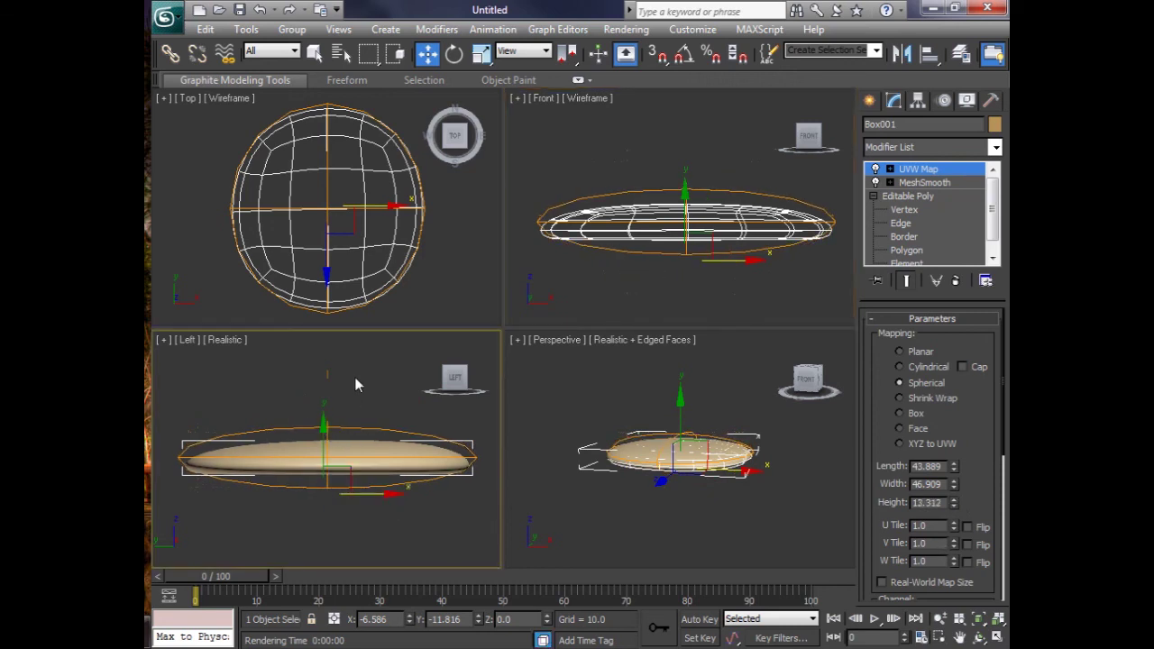
left_click_drag(323, 424, 399, 417)
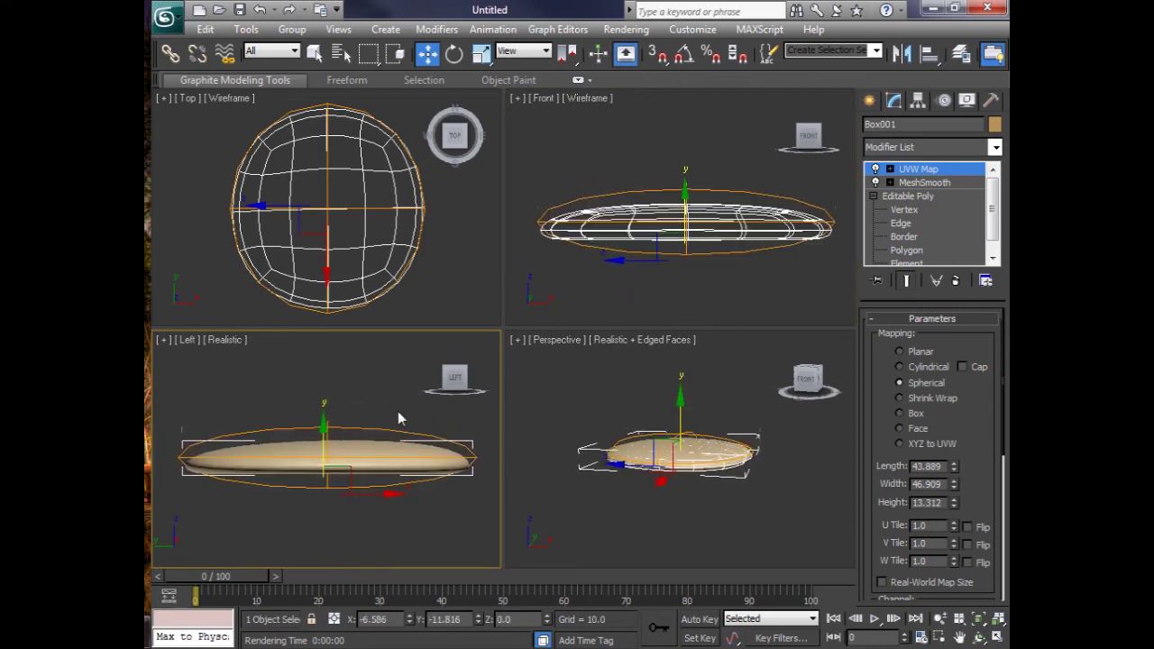
Step: Lower the UVW Map's spherical gizmo by about 1.18 units so its horizontal midline meets the disc's lower rim, and exit gizmo editing
left_click(890, 170)
left_click(916, 183)
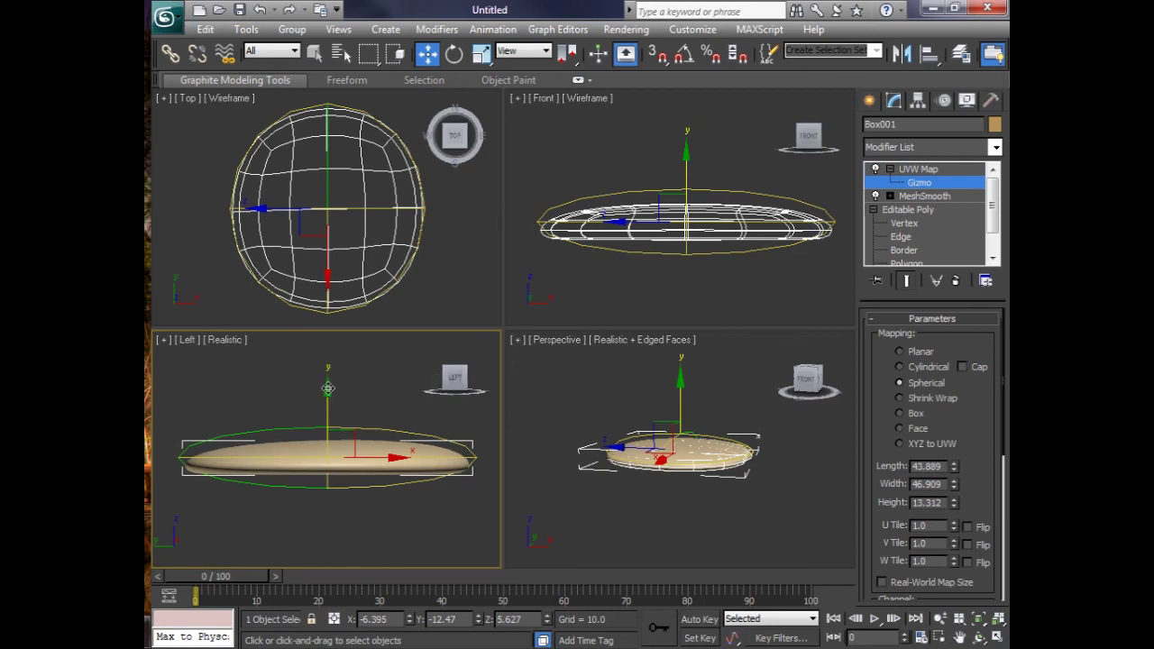
left_click_drag(328, 389, 326, 400)
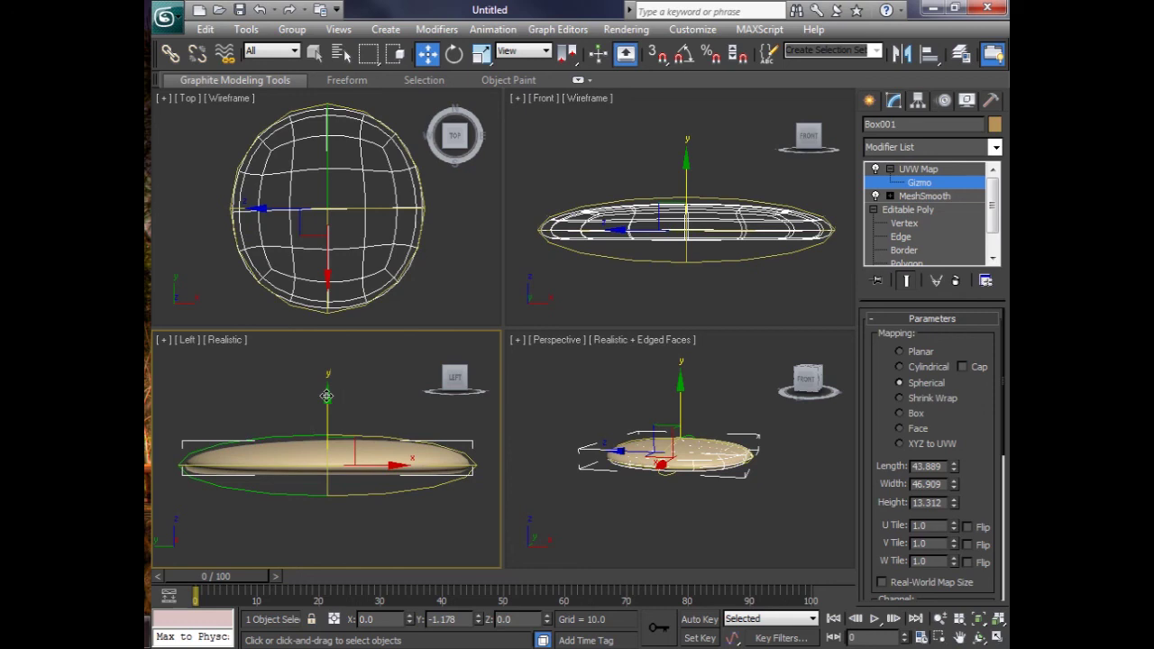
left_click(998, 637)
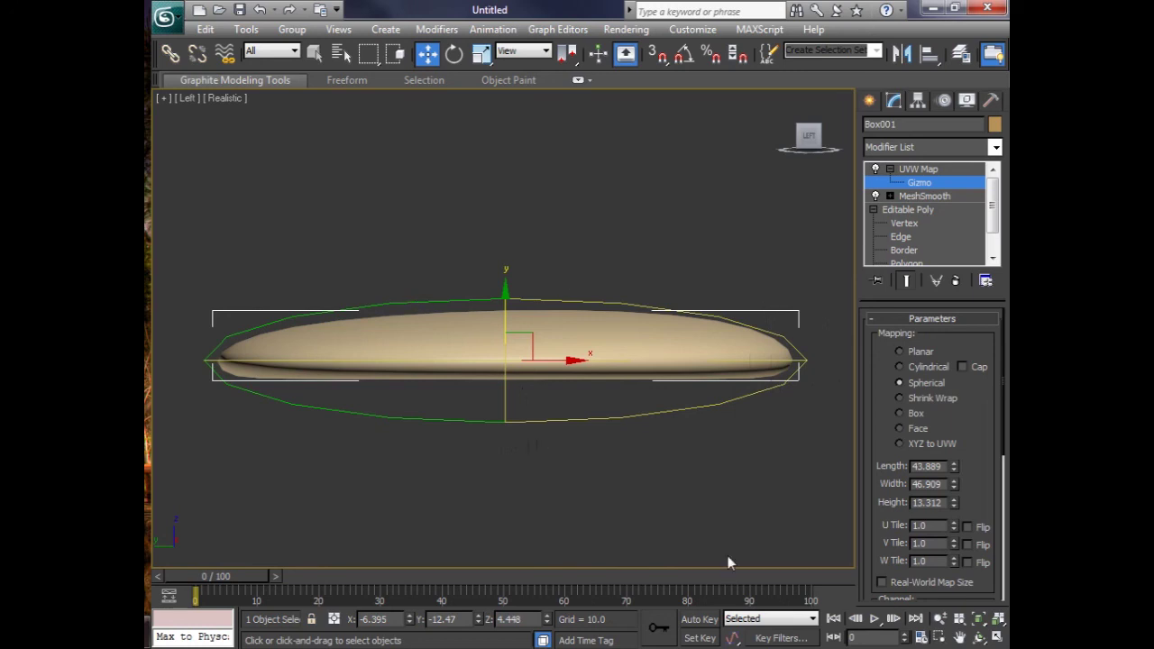
left_click(997, 638)
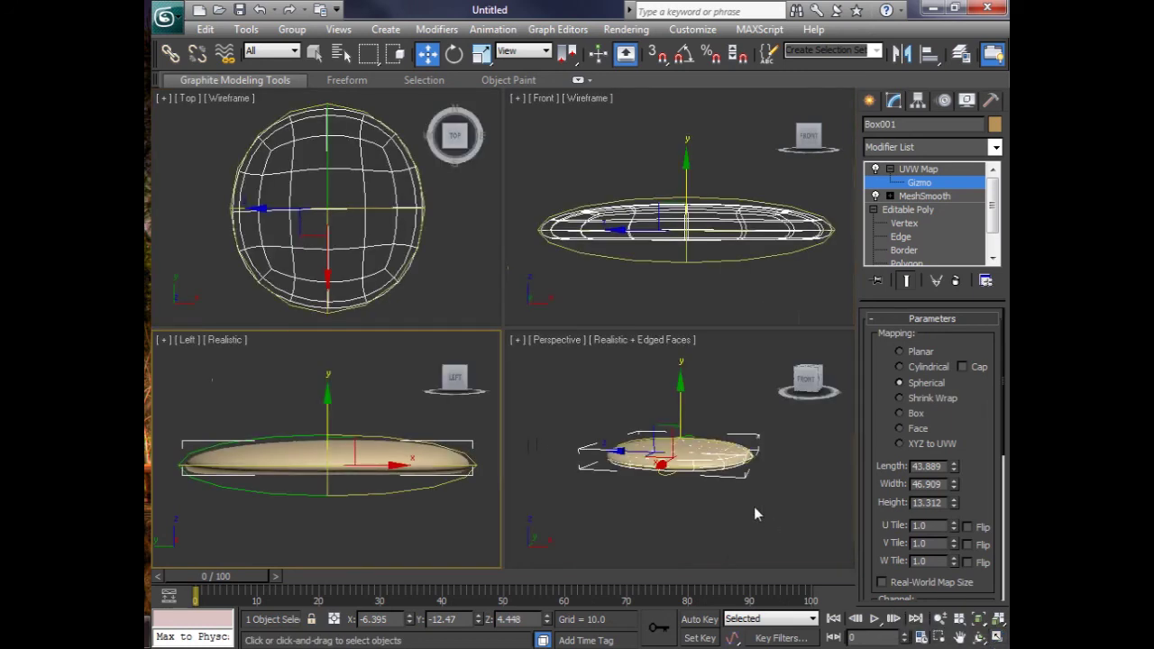
left_click(903, 173)
left_click(890, 170)
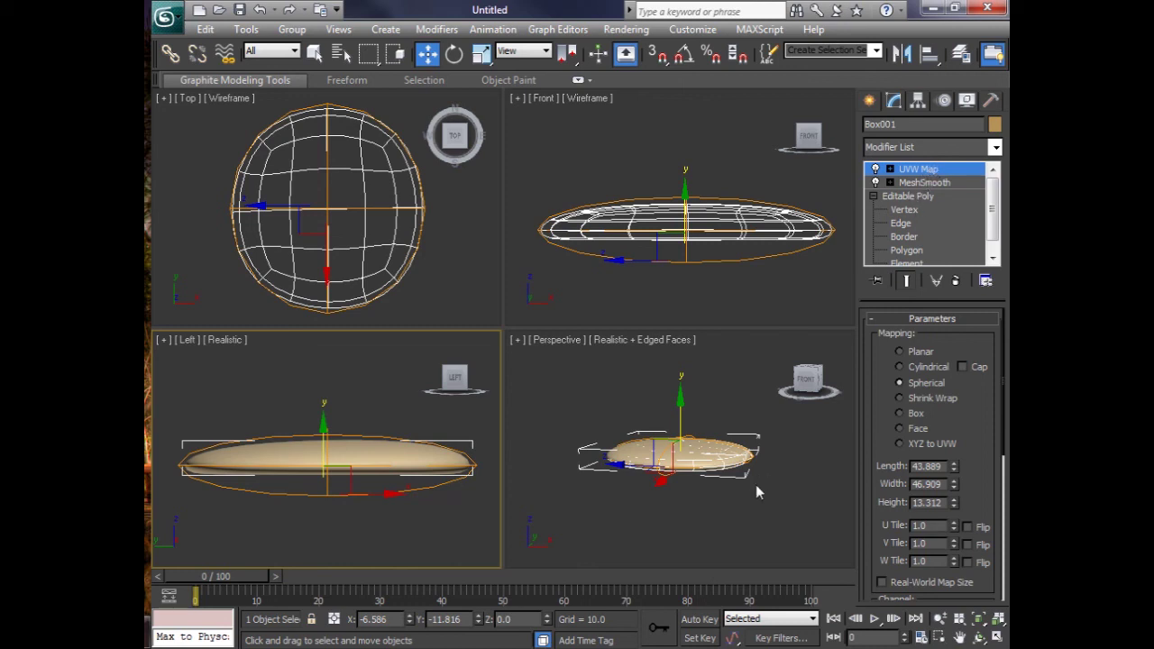
Step: Deselect the disc, turn off edged faces in the Perspective view and maximize that view for a close, low-angle look at the disc
middle_click_drag(746, 511, 747, 539, "alt")
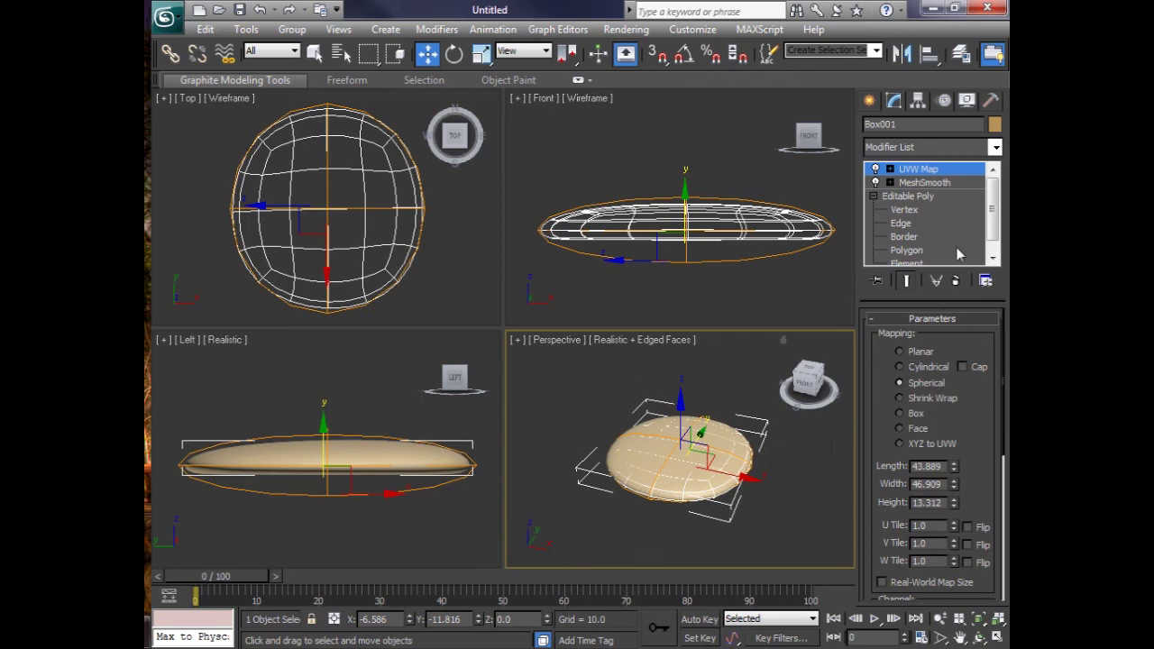
left_click(790, 512)
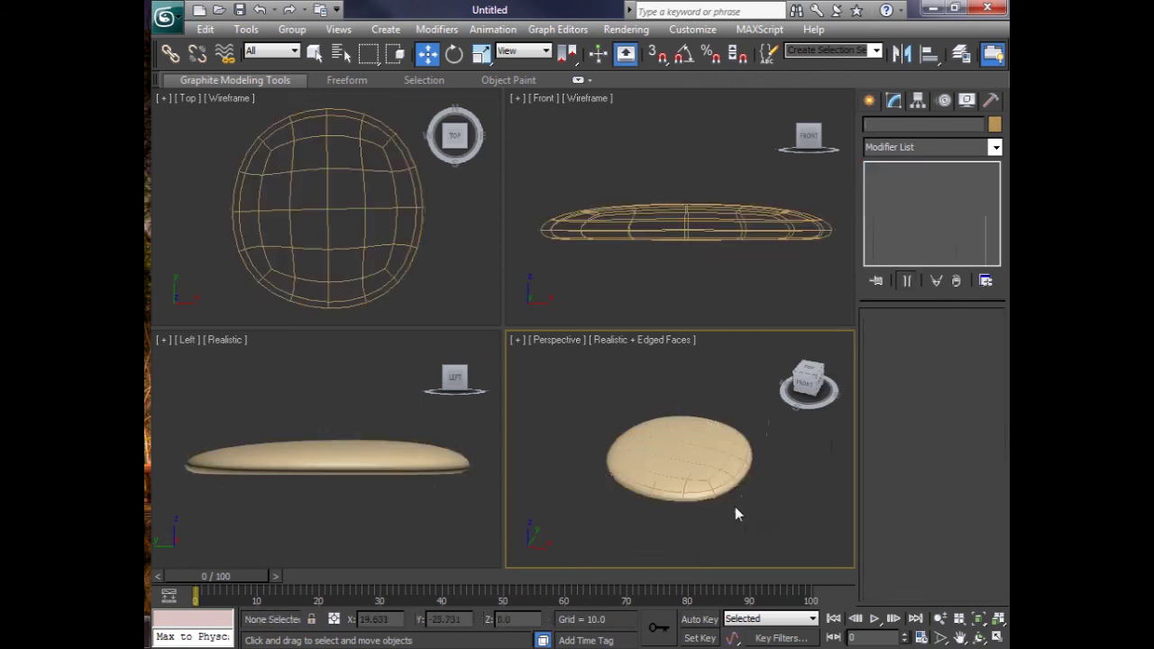
key("F4")
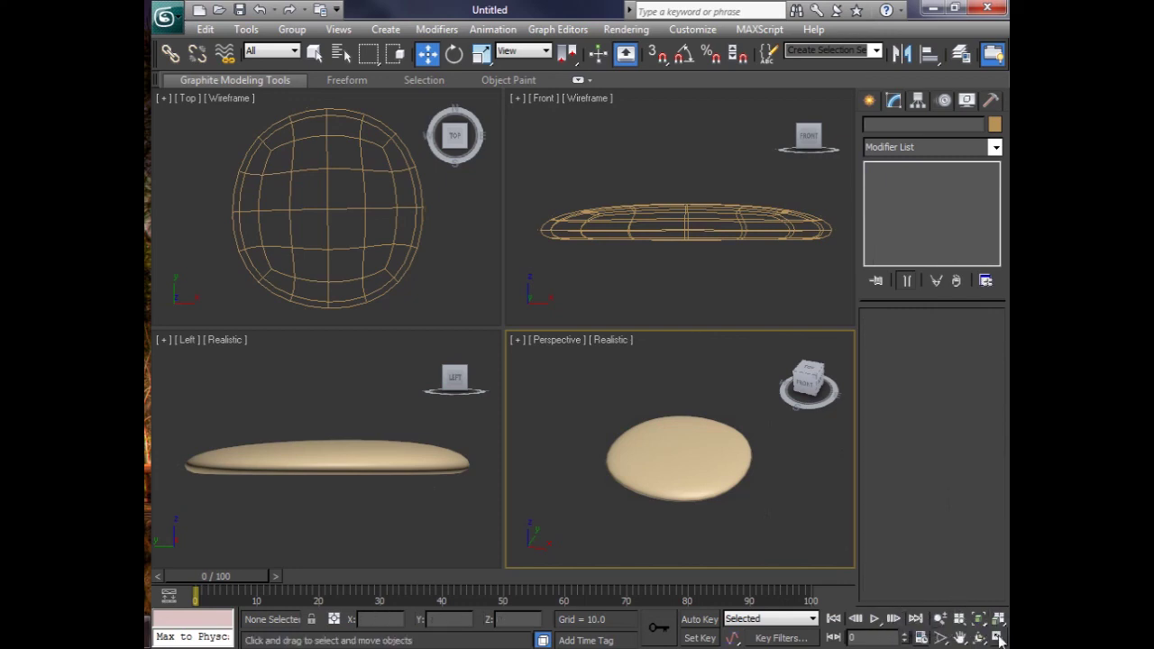
left_click(998, 637)
middle_click_drag(735, 489, 731, 464, "alt")
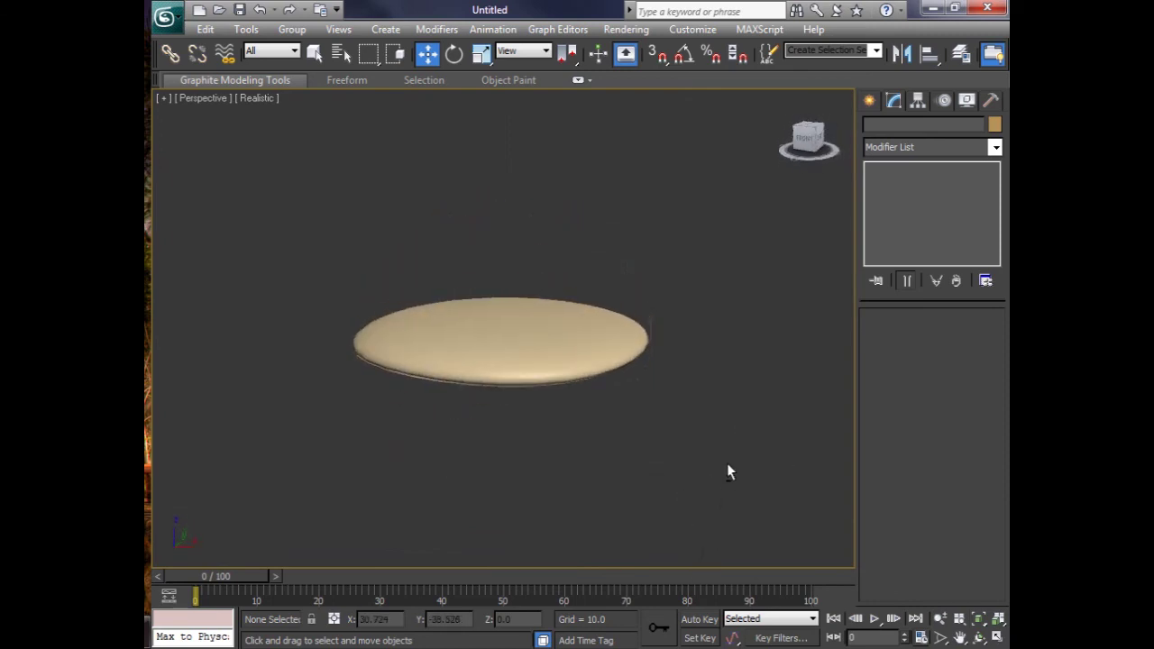
scroll(725, 467, "up", 5)
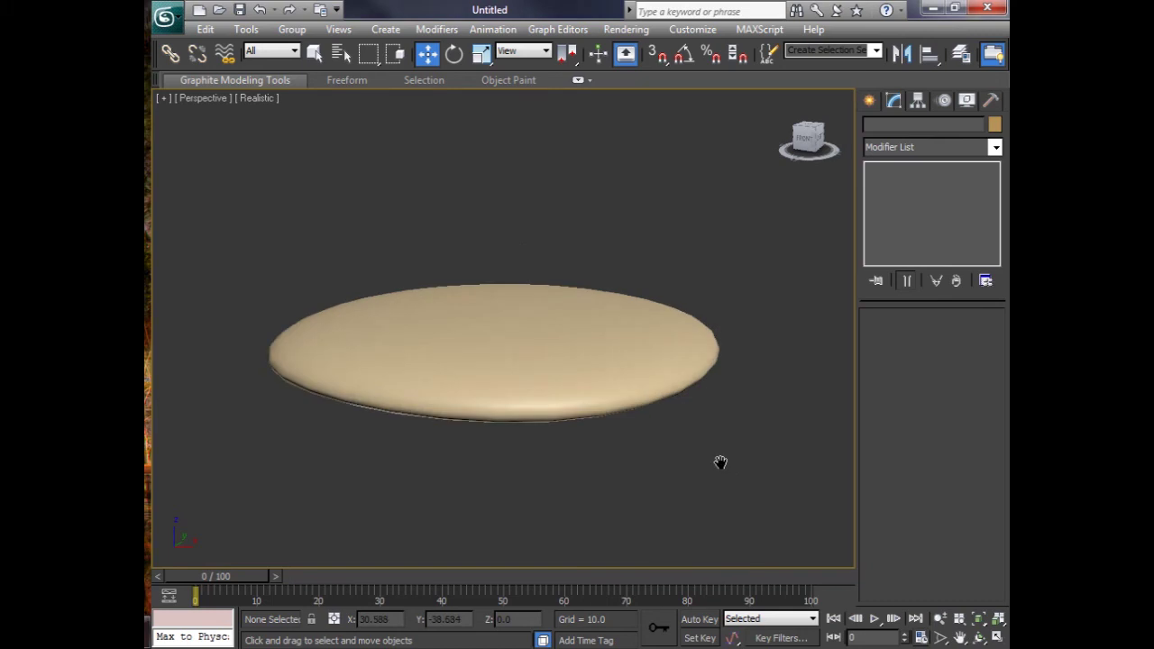